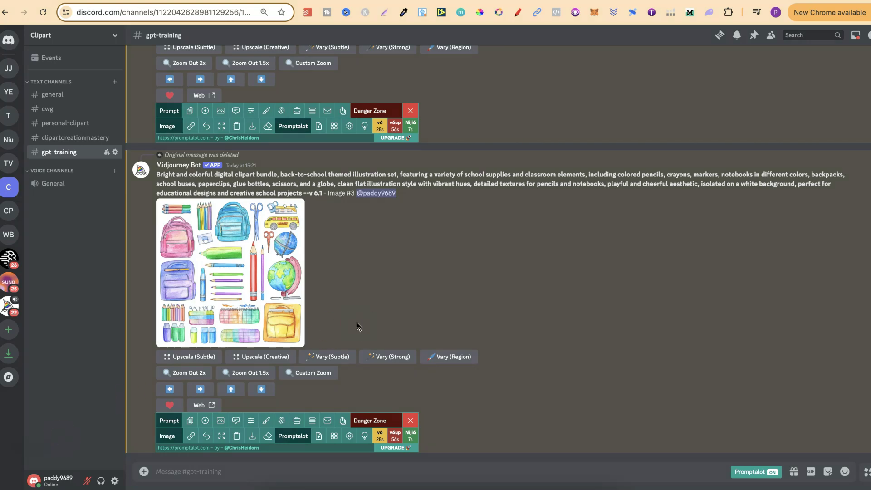
Compare the two most recent back-to-school clipart images in the gpt-training channel
{"action": "scroll", "coordinate": [373, 272], "scroll_direction": "up", "scroll_amount": 5}
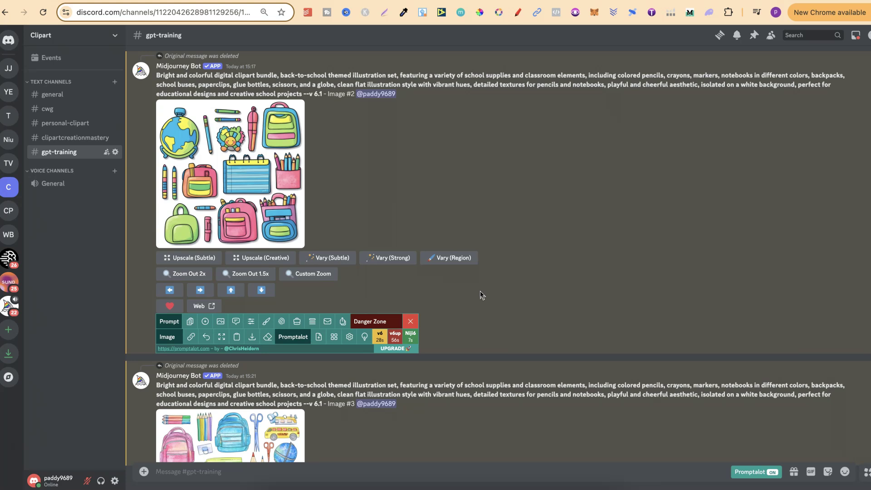
{"action": "scroll", "coordinate": [482, 296], "scroll_direction": "up", "scroll_amount": 1}
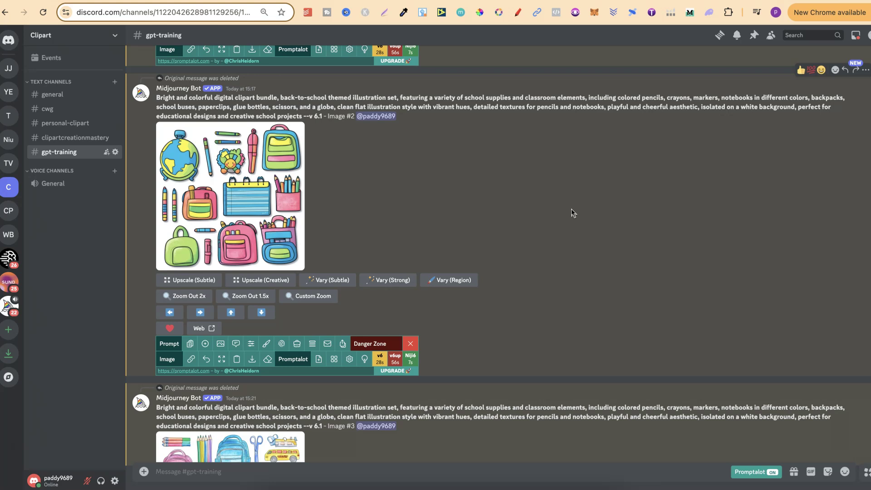
{"action": "left_click", "coordinate": [466, 195]}
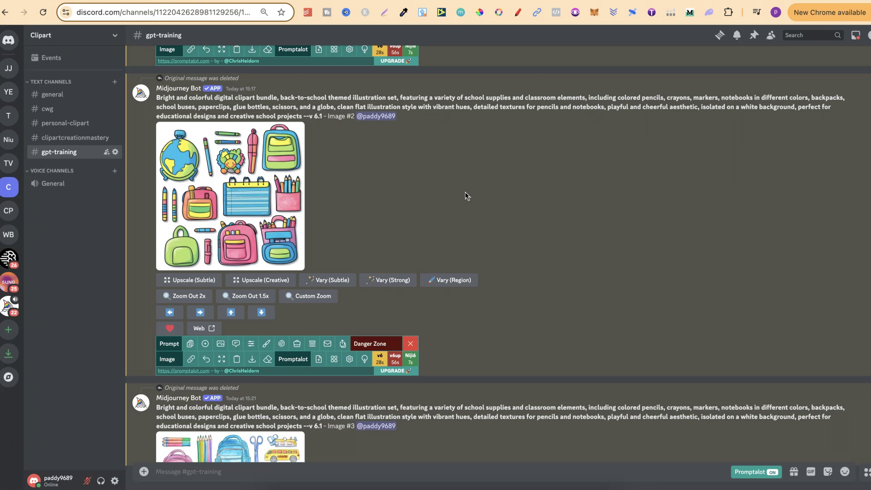
{"action": "scroll", "coordinate": [464, 192], "scroll_direction": "down", "scroll_amount": 7}
{"action": "left_click", "coordinate": [414, 232]}
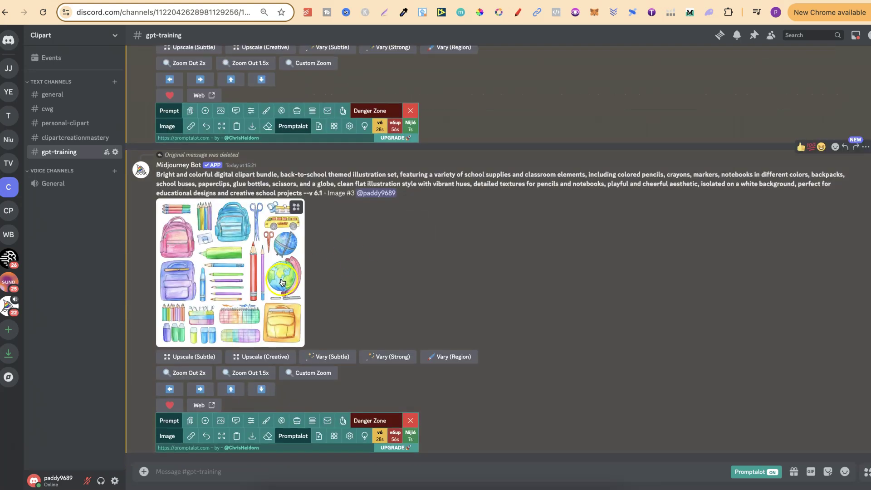
View the watercolor school supplies clipart image enlarged, and close the preview
{"action": "left_click", "coordinate": [53, 449]}
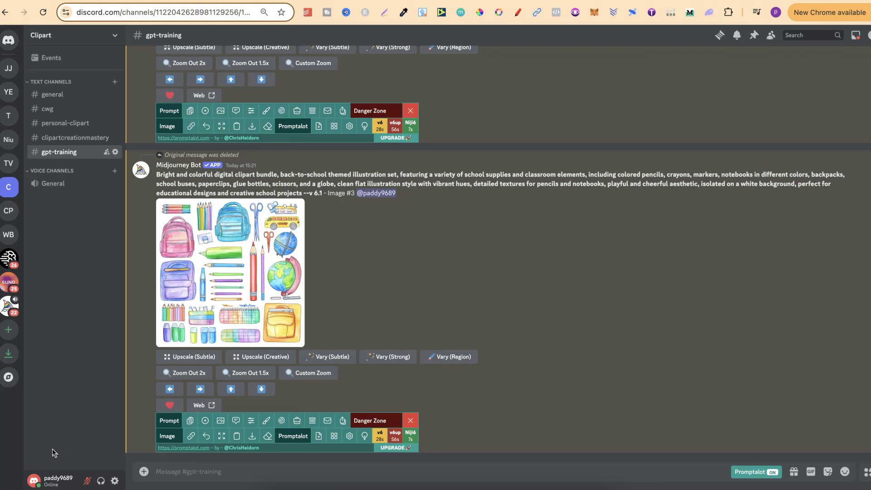
{"action": "left_click", "coordinate": [228, 266]}
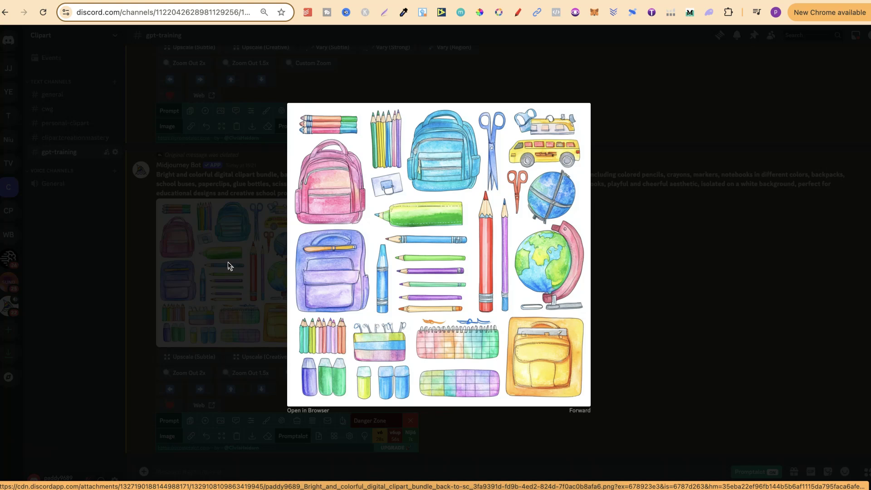
{"action": "left_click", "coordinate": [679, 322]}
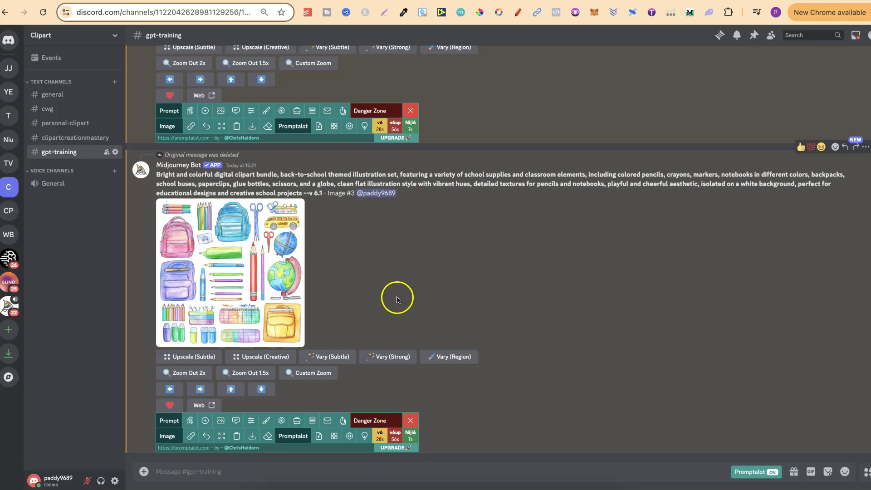
{"action": "left_click", "coordinate": [279, 271]}
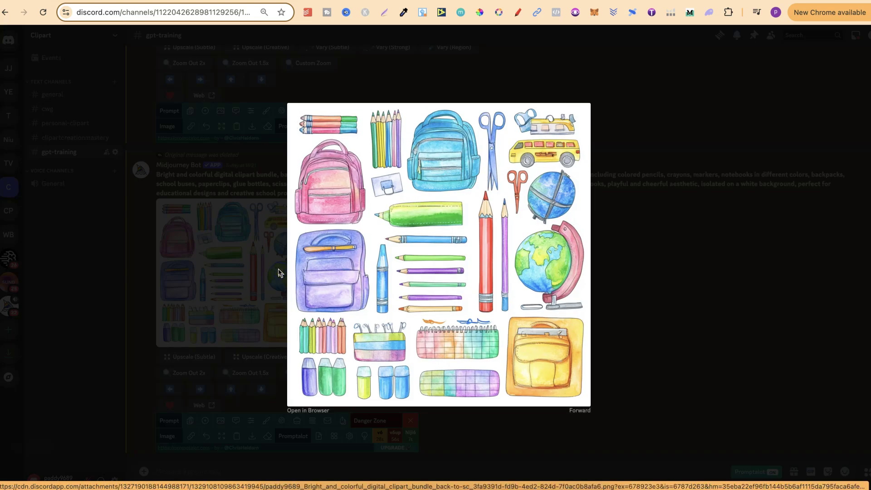
{"action": "left_click", "coordinate": [688, 274]}
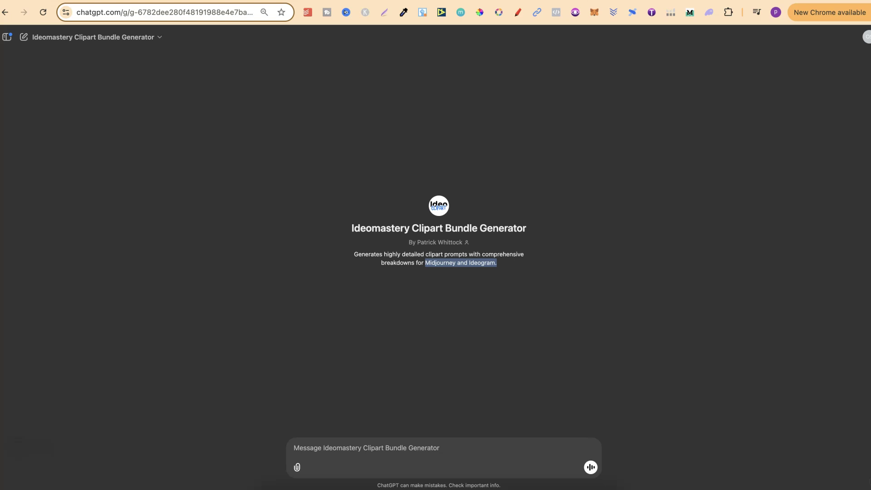
Look through the IdeoMastery course page on Gumroad and return to the Ideomastery Clipart Bundle Generator in ChatGPT
{"action": "left_click", "coordinate": [601, 280]}
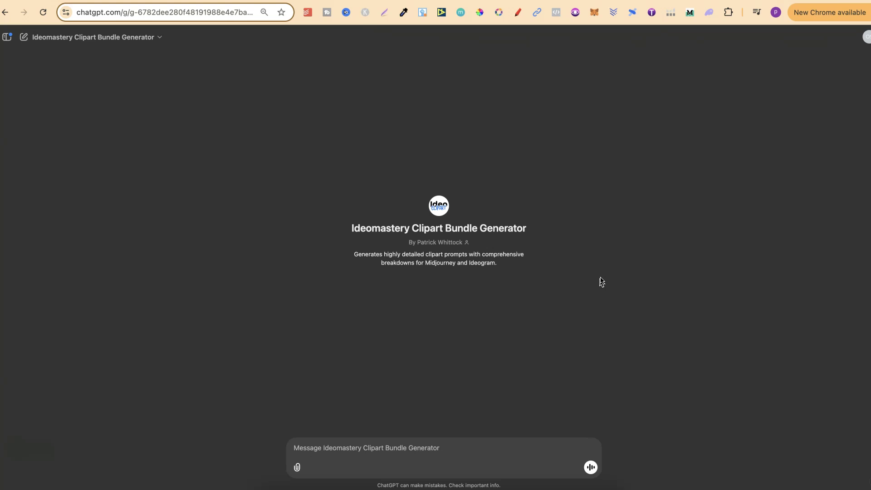
{"action": "key", "text": "ctrl+Tab"}
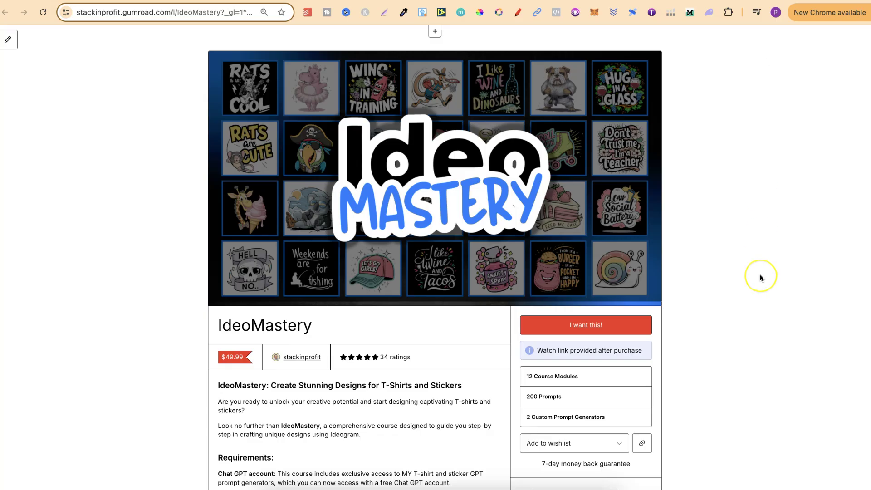
{"action": "scroll", "coordinate": [761, 274], "scroll_direction": "down", "scroll_amount": 10}
{"action": "scroll", "coordinate": [760, 278], "scroll_direction": "down", "scroll_amount": 5}
{"action": "scroll", "coordinate": [760, 278], "scroll_direction": "up", "scroll_amount": 20}
{"action": "key", "text": "ctrl+shift+Tab"}
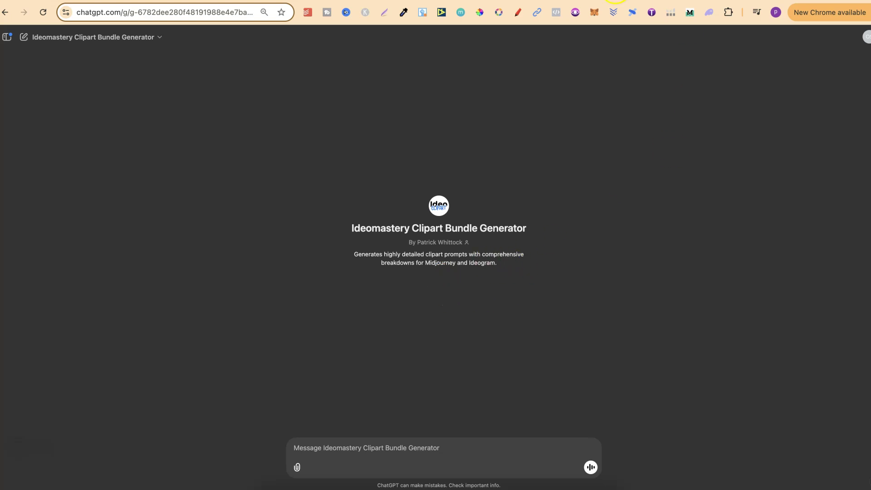
Switch to Discord and browse the earlier Midjourney clipart bundles in the gpt-training channel
{"action": "left_click", "coordinate": [517, 1]}
{"action": "scroll", "coordinate": [449, 313], "scroll_direction": "down", "scroll_amount": 10}
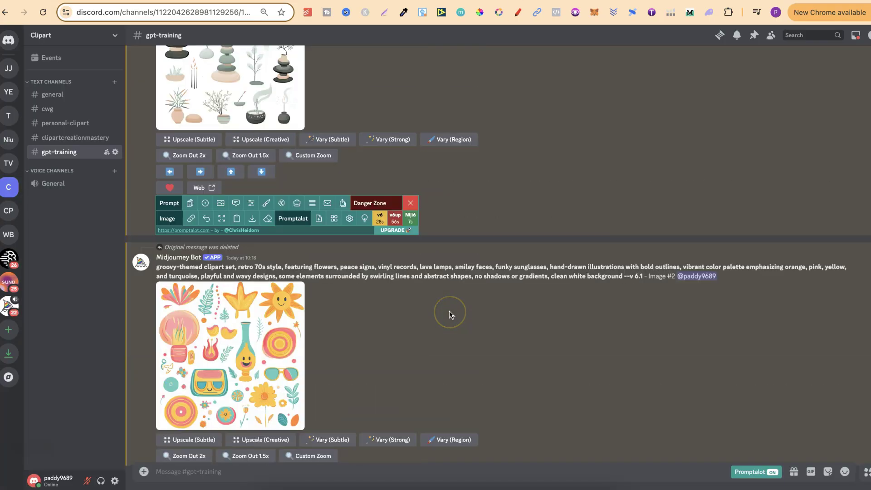
{"action": "scroll", "coordinate": [449, 312], "scroll_direction": "up", "scroll_amount": 15}
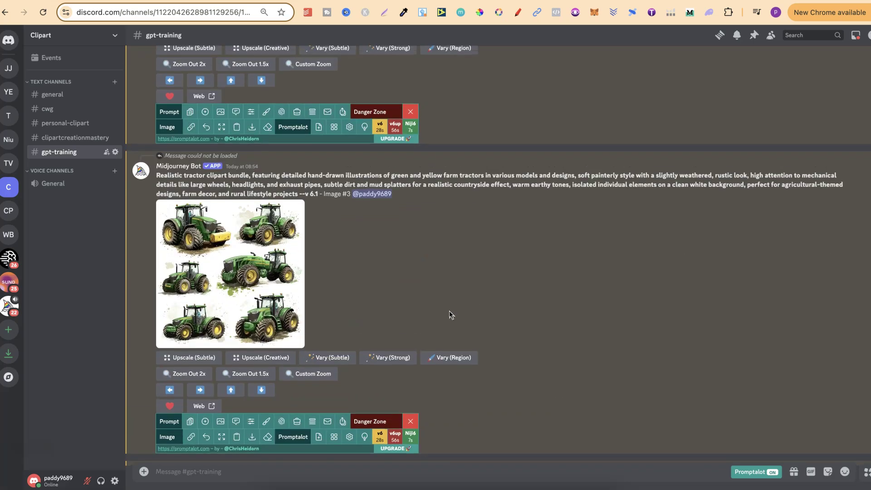
{"action": "scroll", "coordinate": [450, 313], "scroll_direction": "up", "scroll_amount": 10}
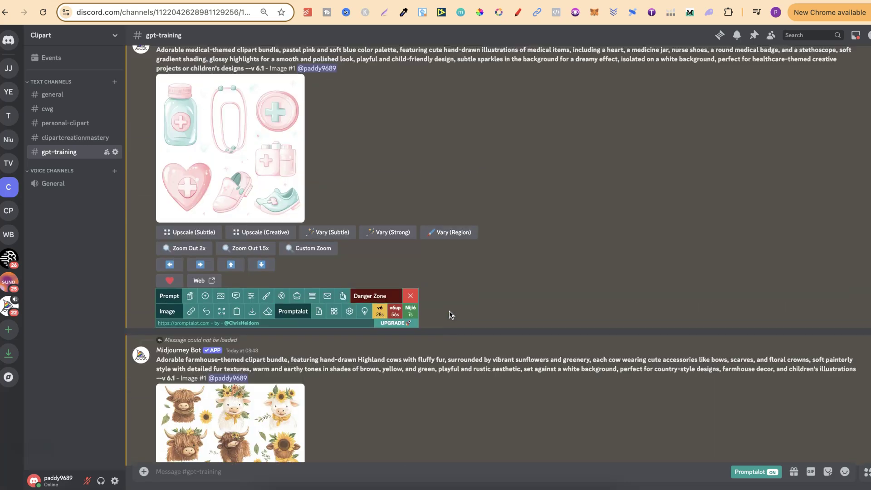
Browse the private clipart creations on Ideogram and return to the Ideomastery Clipart Bundle Generator in ChatGPT
{"action": "left_click", "coordinate": [572, 1]}
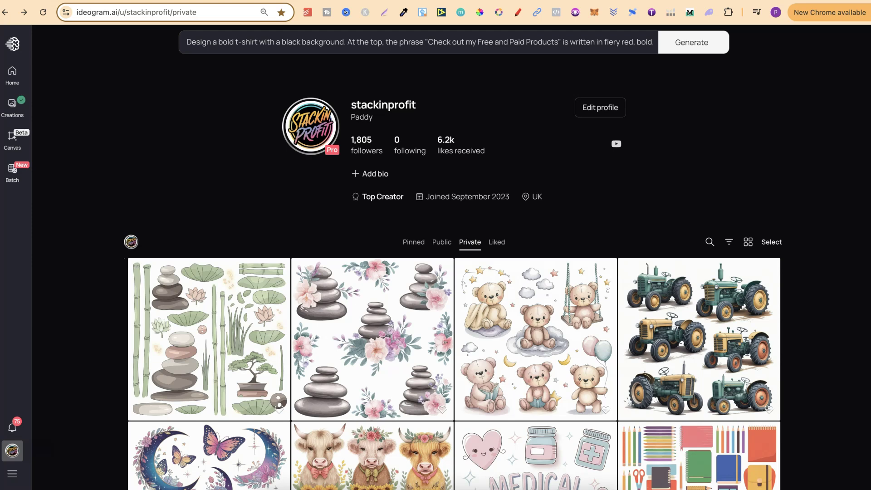
{"action": "scroll", "coordinate": [806, 303], "scroll_direction": "down", "scroll_amount": 4}
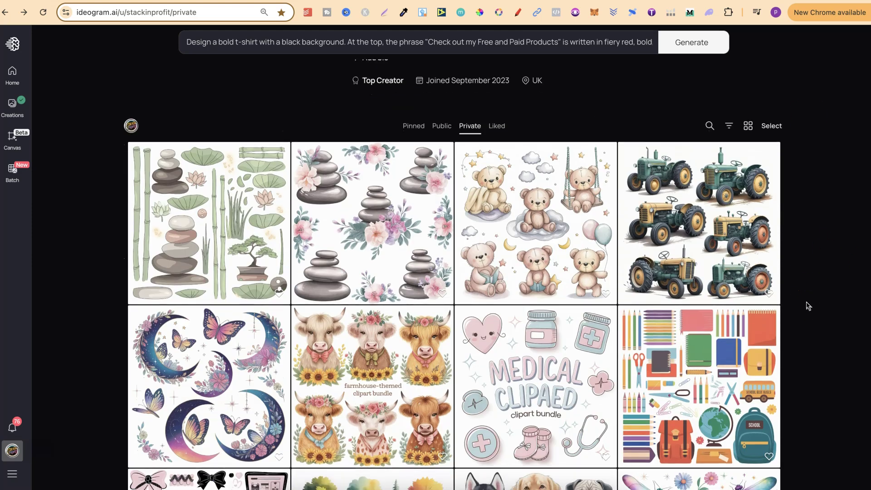
{"action": "scroll", "coordinate": [806, 306], "scroll_direction": "down", "scroll_amount": 4}
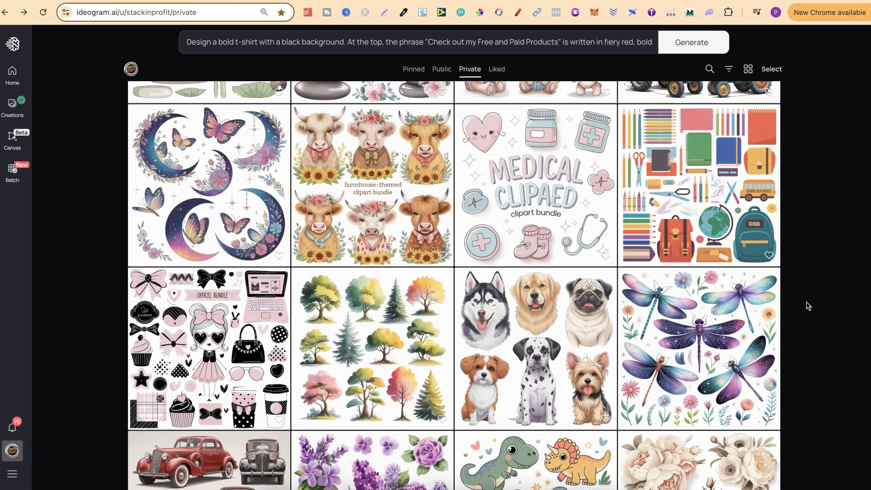
{"action": "left_click", "coordinate": [593, 9]}
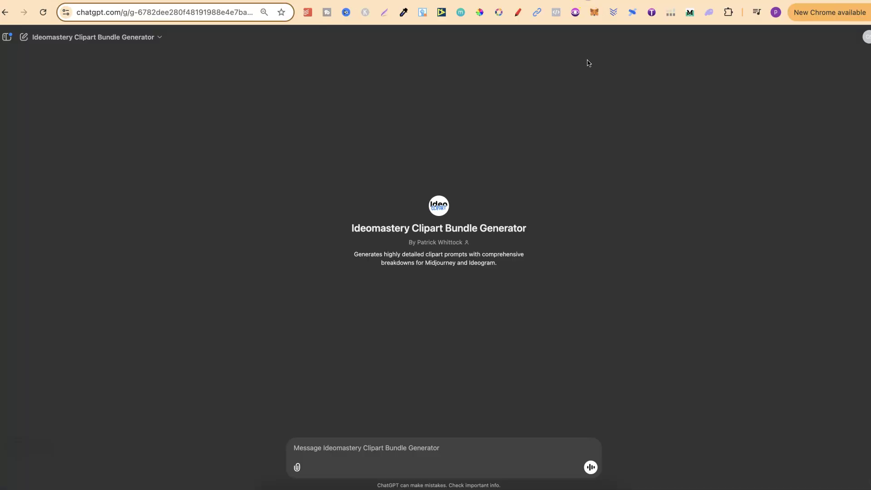
{"action": "left_click", "coordinate": [548, 337]}
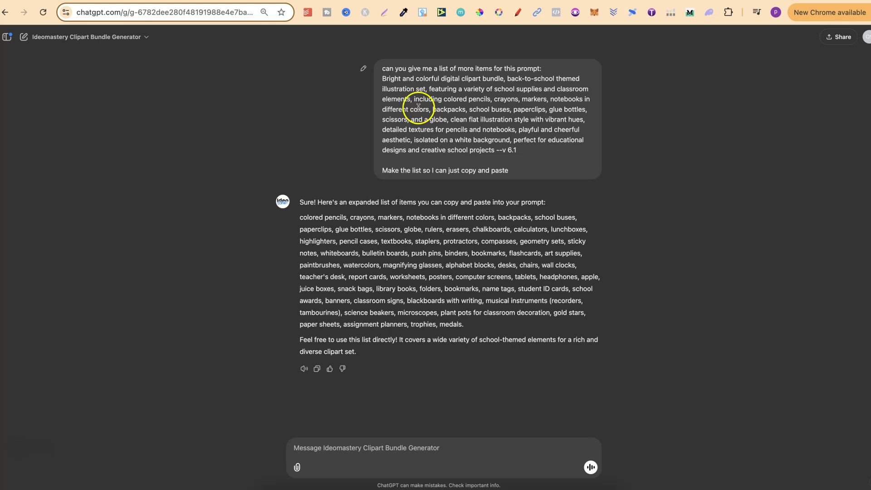
Highlight the chat's request for more items, copy the latest back-to-school image's prompt from Discord, and return to ChatGPT
{"action": "left_click_drag", "start_coordinate": [382, 68], "coordinate": [544, 71]}
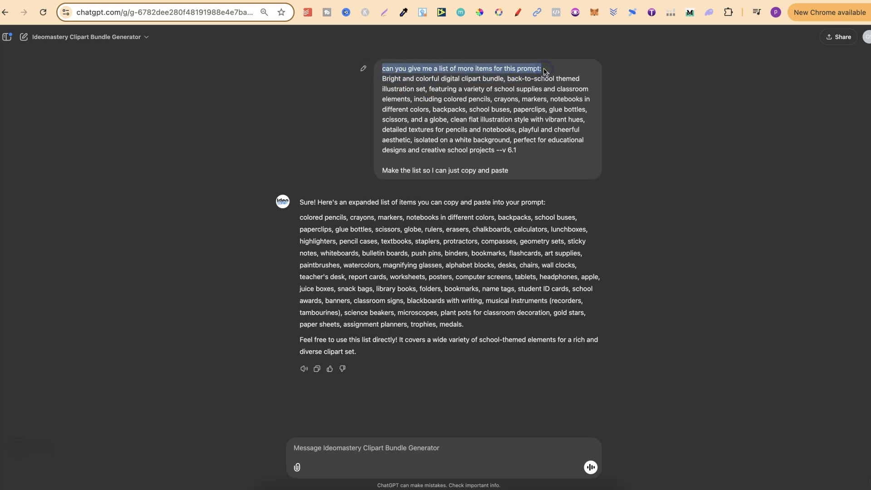
{"action": "left_click", "coordinate": [528, 1]}
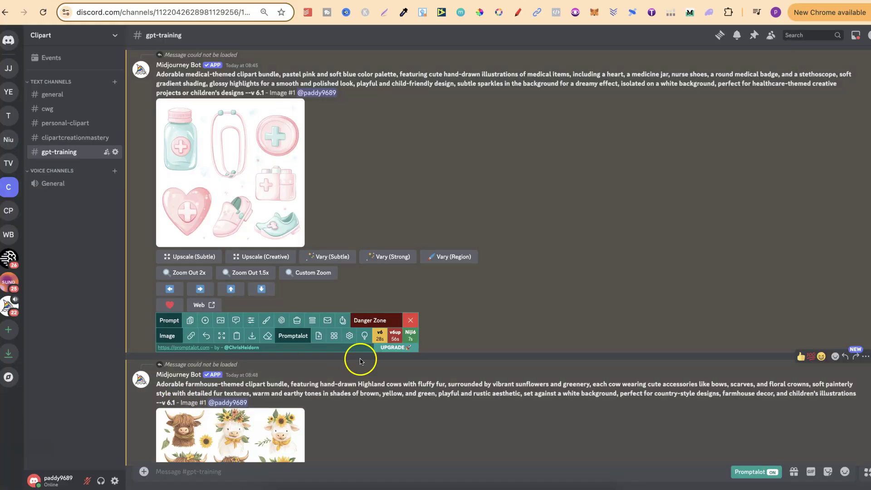
{"action": "scroll", "coordinate": [424, 336], "scroll_direction": "down", "scroll_amount": 10}
{"action": "scroll", "coordinate": [422, 344], "scroll_direction": "down", "scroll_amount": 3}
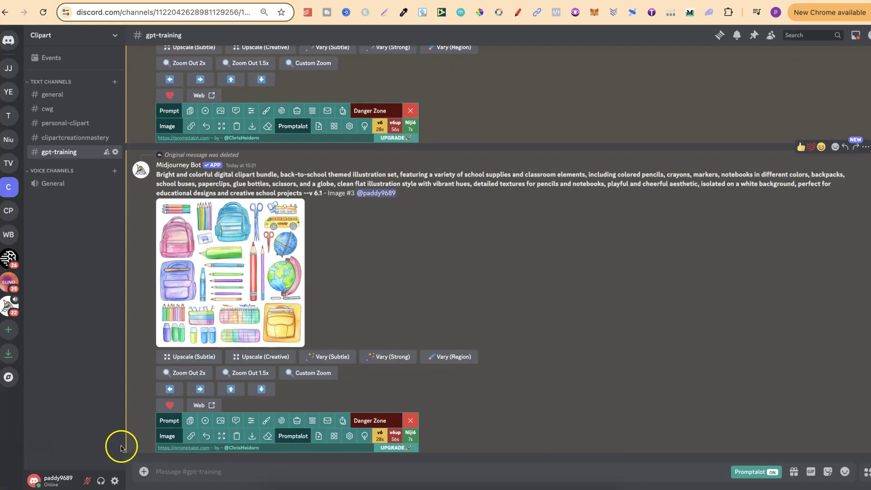
{"action": "left_click", "coordinate": [189, 424]}
{"action": "left_click", "coordinate": [529, 1]}
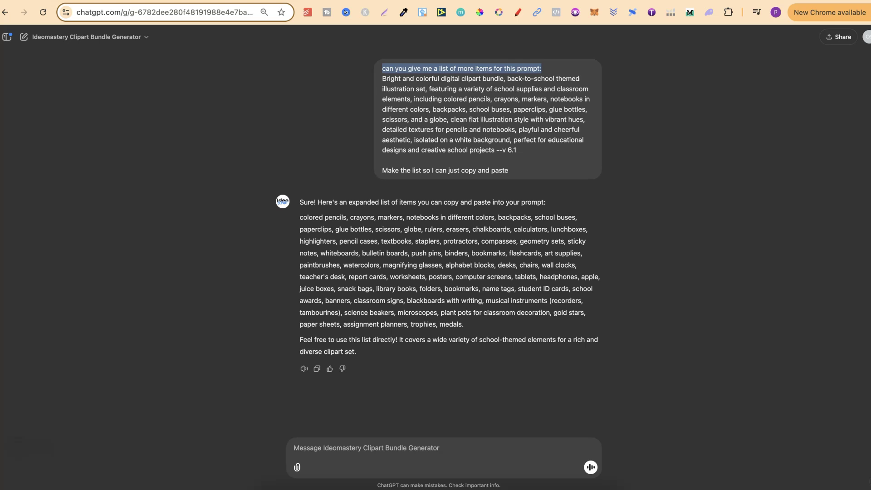
Highlight the original back-to-school prompt and the expanded item list in the chat to compare them
{"action": "left_click_drag", "start_coordinate": [516, 150], "coordinate": [382, 80]}
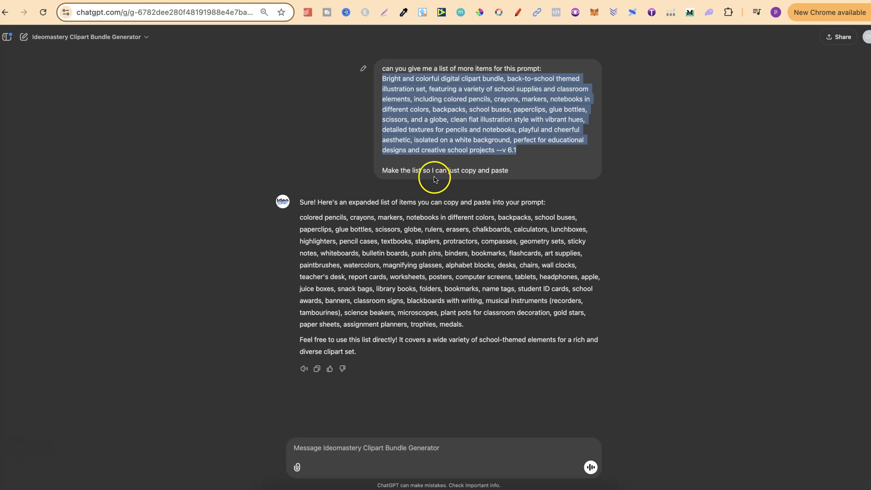
{"action": "left_click_drag", "start_coordinate": [464, 325], "coordinate": [299, 223]}
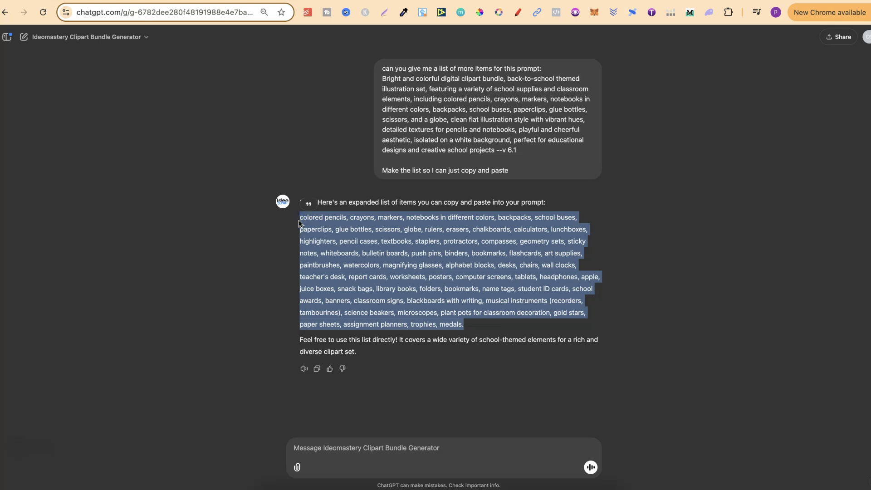
{"action": "triple_click", "coordinate": [455, 110]}
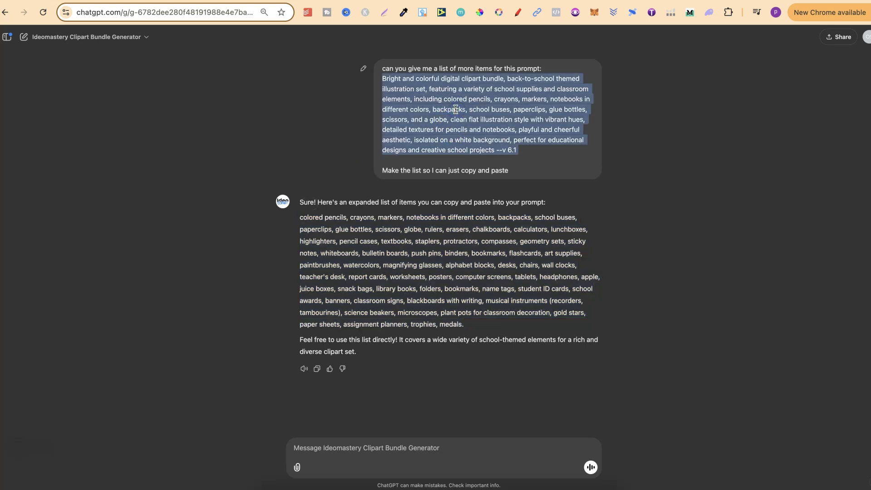
{"action": "left_click", "coordinate": [427, 284]}
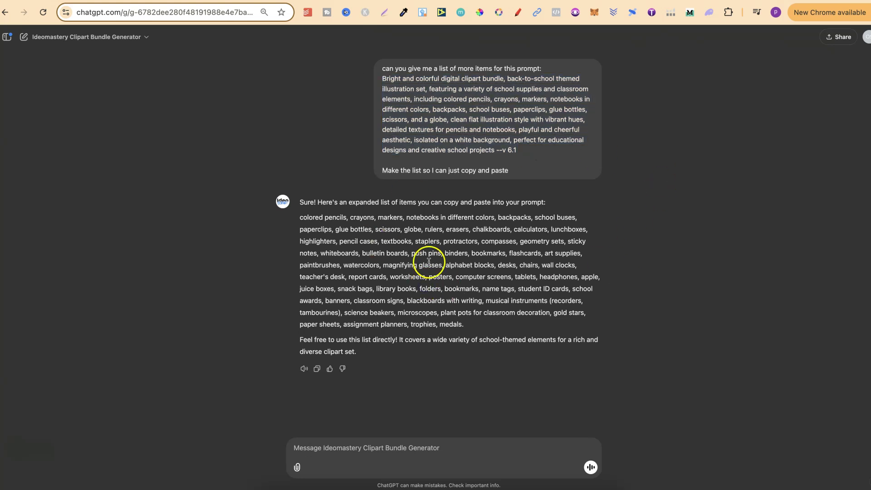
Copy "rulers" from the expanded item list into the message draft, followed by a comma
{"action": "double_click", "coordinate": [432, 229]}
{"action": "right_click", "coordinate": [432, 229]}
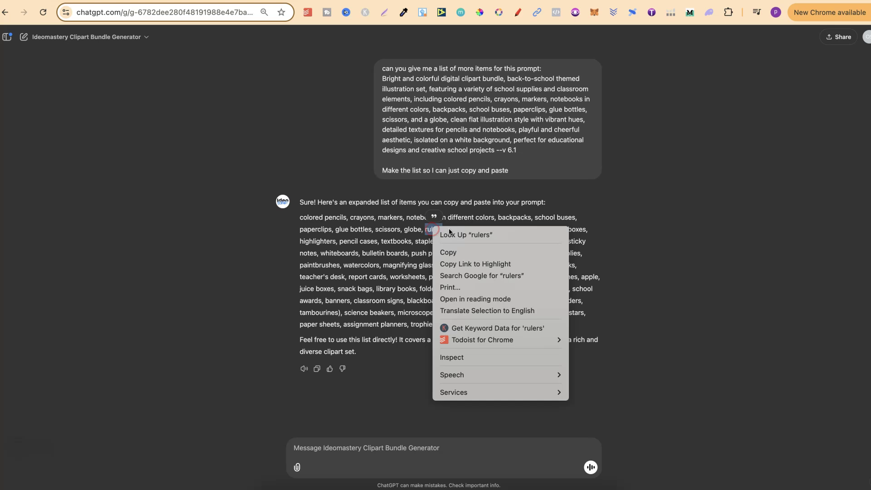
{"action": "left_click", "coordinate": [447, 251]}
{"action": "left_click", "coordinate": [337, 441]}
{"action": "key", "text": "super+v"}
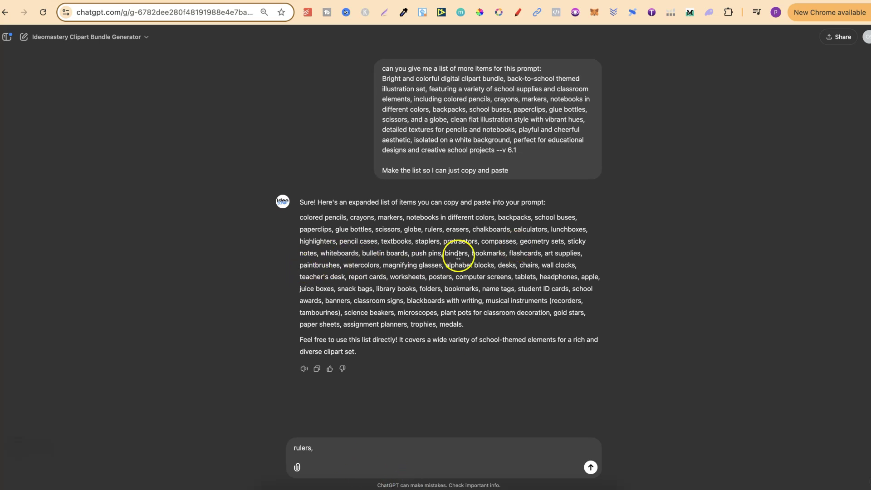
Add "whiteboards" from the expanded item list to the message draft, followed by a comma
{"action": "right_click", "coordinate": [336, 254]}
{"action": "left_click", "coordinate": [353, 277]}
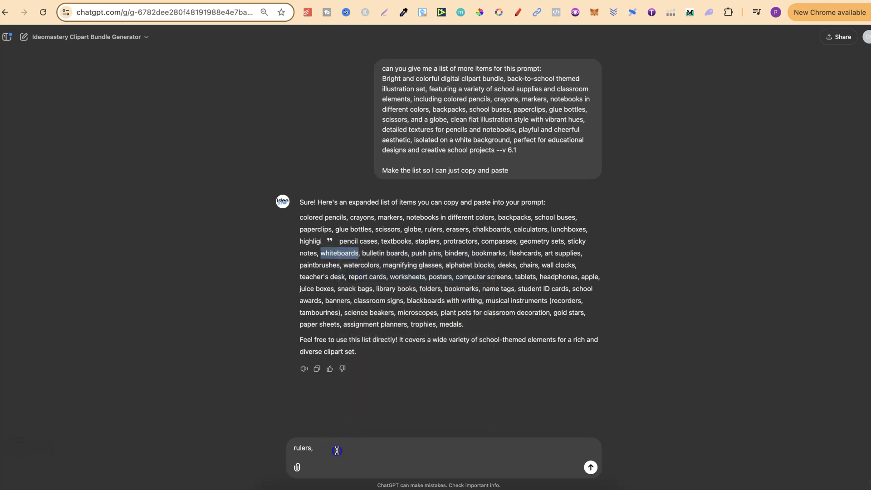
{"action": "left_click", "coordinate": [337, 451]}
{"action": "key", "text": "super+v"}
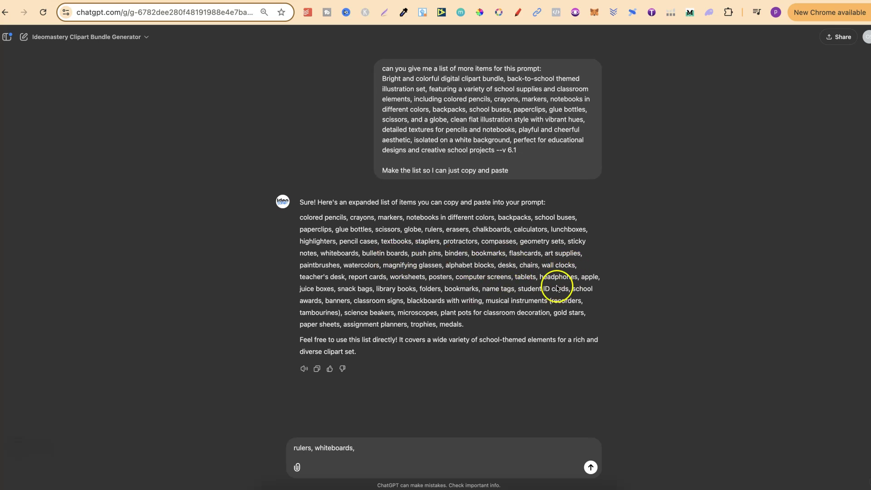
Add "lunchboxes" from the expanded item list after "whiteboards" in the message draft
{"action": "double_click", "coordinate": [563, 232]}
{"action": "right_click", "coordinate": [561, 229]}
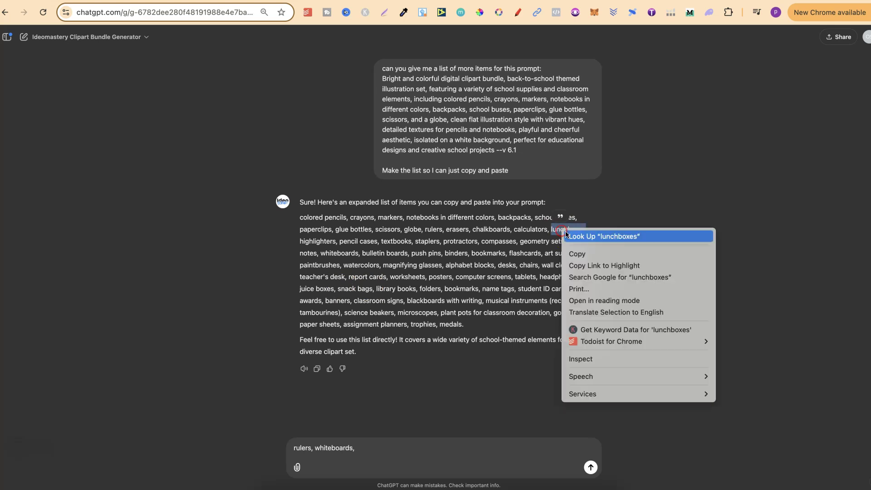
{"action": "left_click", "coordinate": [572, 253]}
{"action": "left_click", "coordinate": [381, 446]}
{"action": "key", "text": "super+v"}
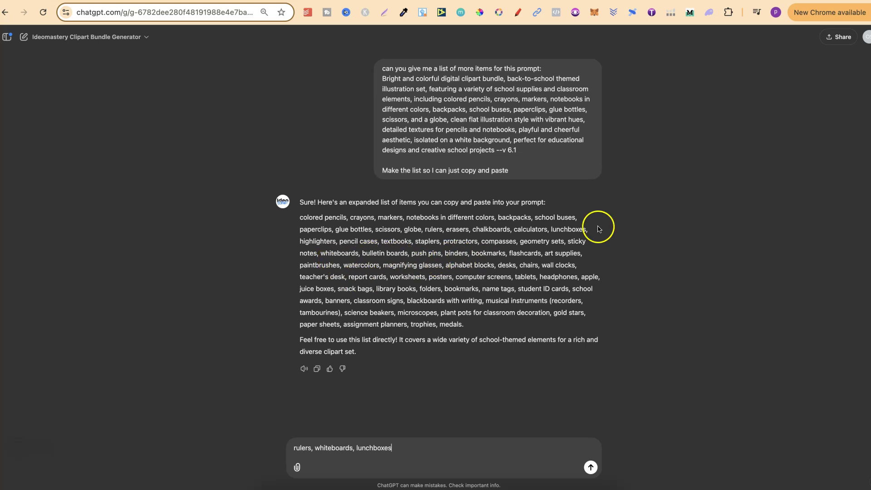
Add "school buses" from the expanded item list to the end of the comma-separated message draft
{"action": "left_click_drag", "start_coordinate": [576, 218], "coordinate": [537, 218]}
{"action": "right_click", "coordinate": [535, 218]}
{"action": "left_click", "coordinate": [567, 239]}
{"action": "left_click", "coordinate": [411, 447]}
{"action": "key", "text": "super+v"}
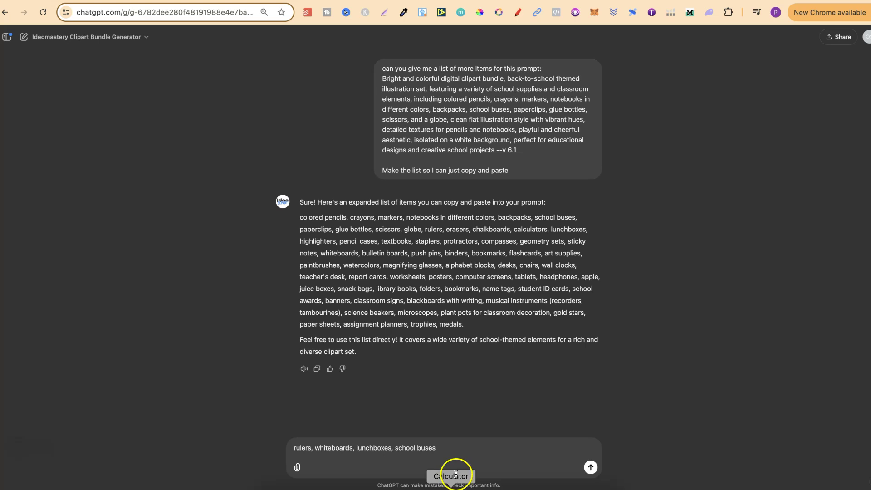
Cut the whole item list "rulers, whiteboards, lunchboxes, school buses" out of the message draft
{"action": "left_click_drag", "start_coordinate": [446, 447], "coordinate": [287, 447]}
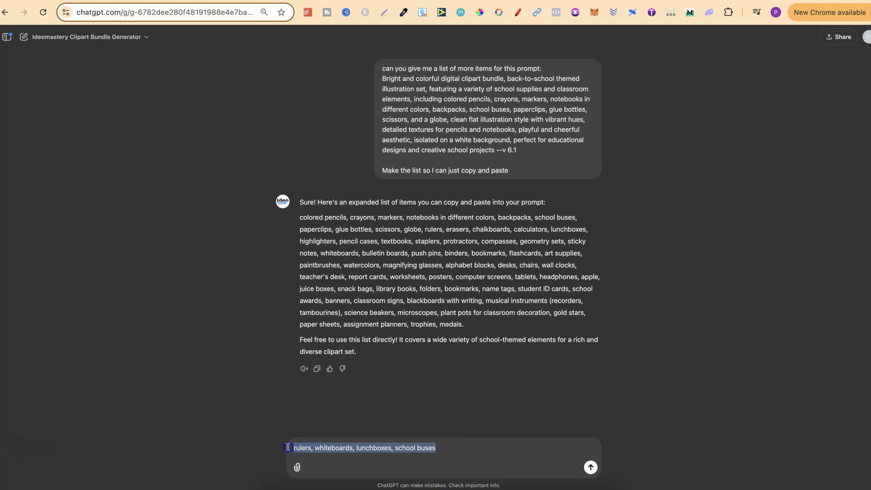
{"action": "right_click", "coordinate": [325, 447]}
{"action": "left_click", "coordinate": [356, 246]}
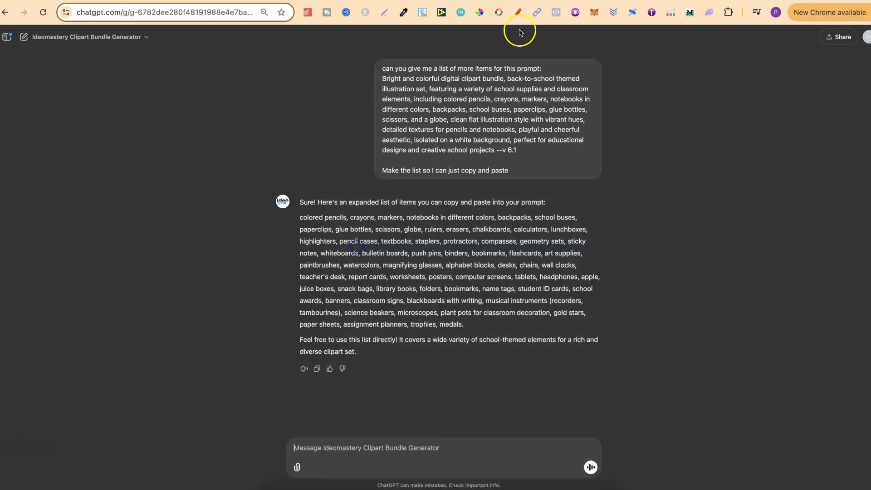
Switch to Discord and start an /imagine prompt in gpt-training with "rulers, whiteboards, lunchboxes, school buses"
{"action": "key", "text": "ctrl+Tab"}
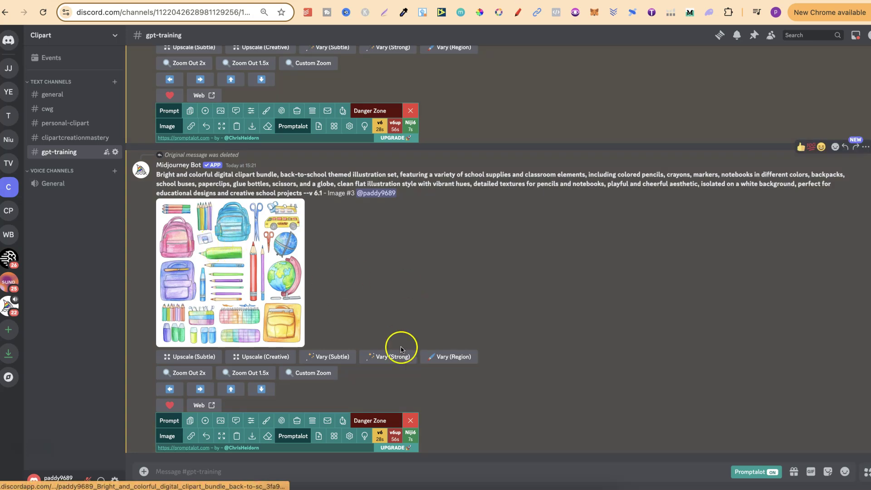
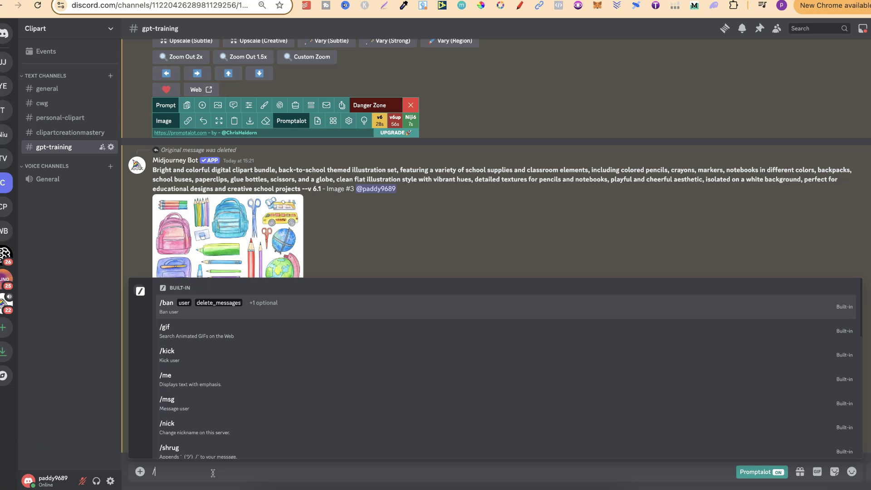
{"action": "left_click", "coordinate": [174, 284]}
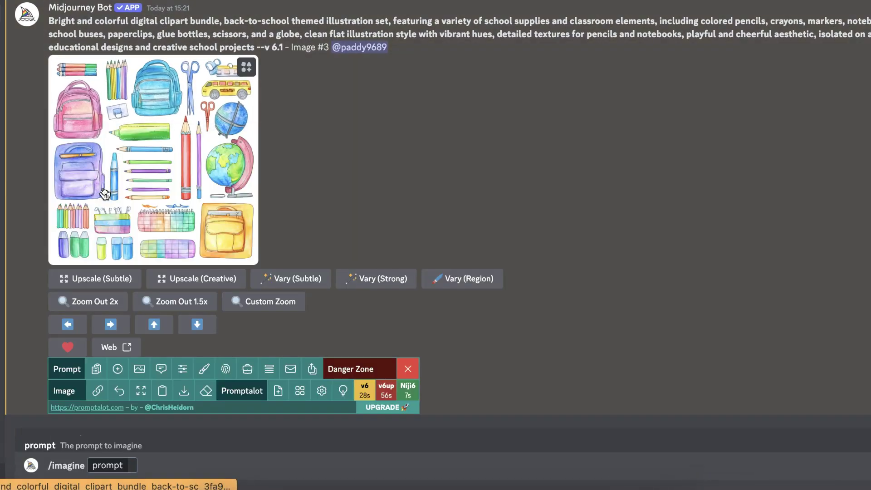
{"action": "type", "text": "rulers, whiteboards, lunchboxes, school buses"}
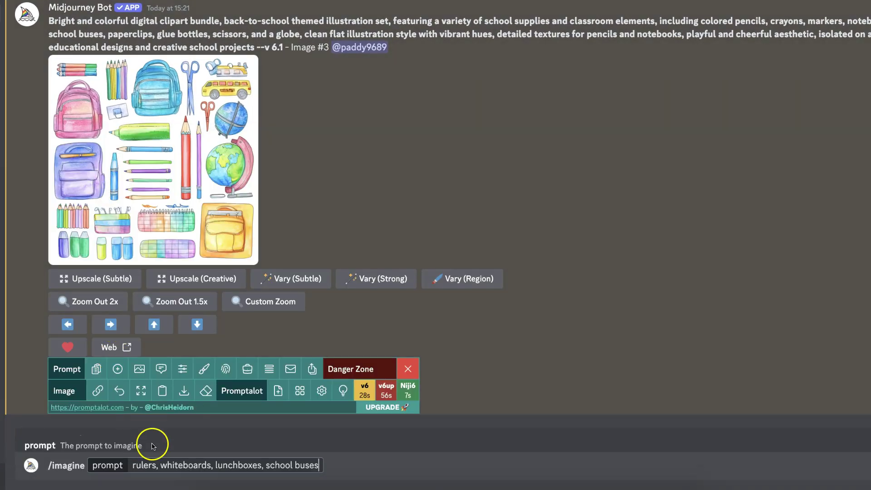
Enclose the item list in the prompt in curly braces and add a comma after the closing brace
{"action": "left_click", "coordinate": [133, 466]}
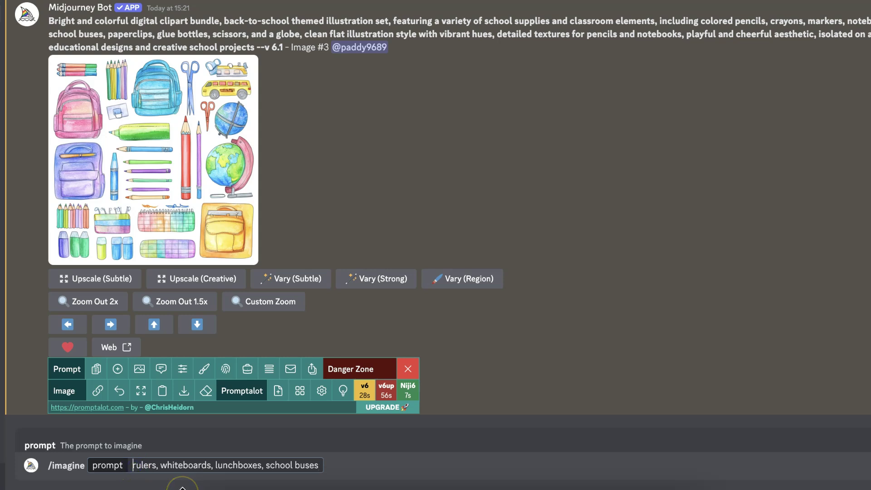
{"action": "type", "text": "{"}
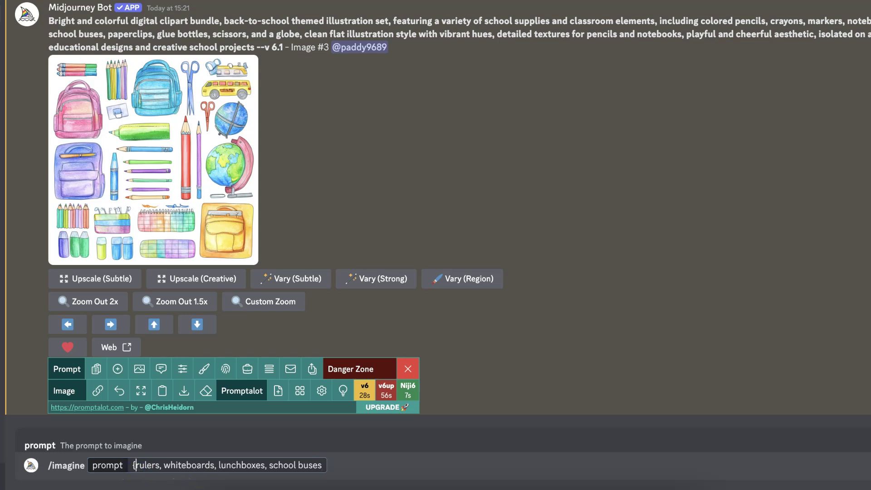
{"action": "left_click", "coordinate": [252, 483]}
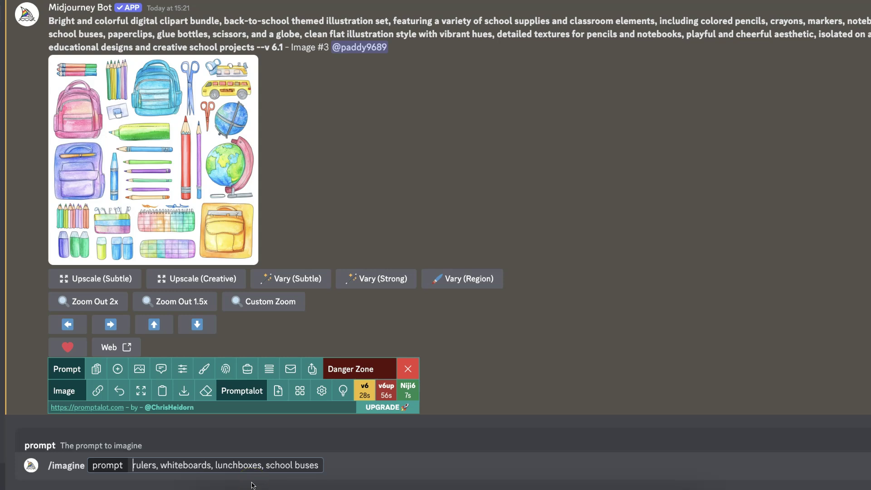
{"action": "left_click", "coordinate": [324, 468]}
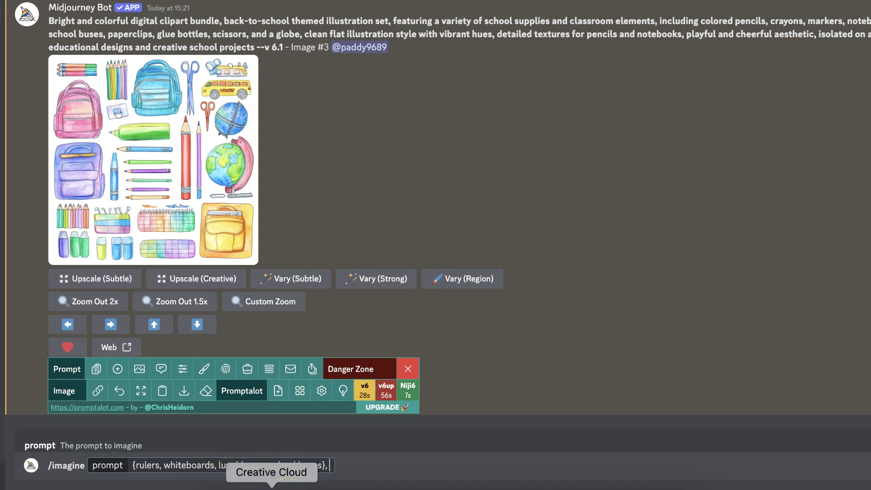
Copy "isolated on a white background" from the earlier clipart prompt to the end of the new prompt and add --sref
{"action": "left_click_drag", "start_coordinate": [819, 34], "coordinate": [868, 34]}
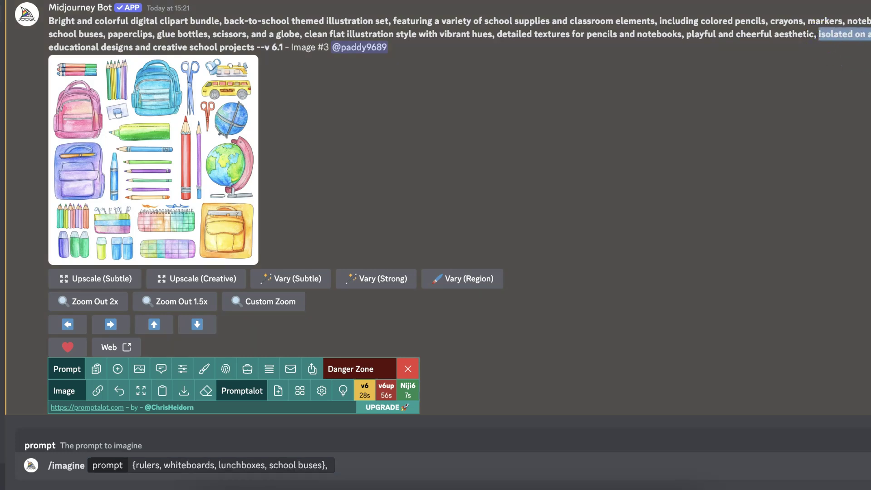
{"action": "right_click", "coordinate": [852, 35]}
{"action": "left_click", "coordinate": [758, 67]}
{"action": "left_click", "coordinate": [331, 466]}
{"action": "key", "text": "ctrl+v"}
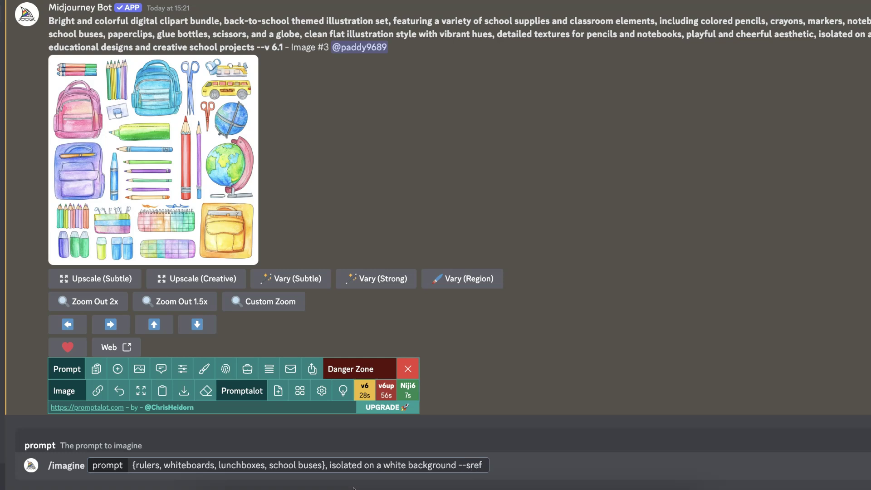
Copy the image link of the back-to-school clipart image and paste it after --sref in the prompt
{"action": "left_click", "coordinate": [151, 138]}
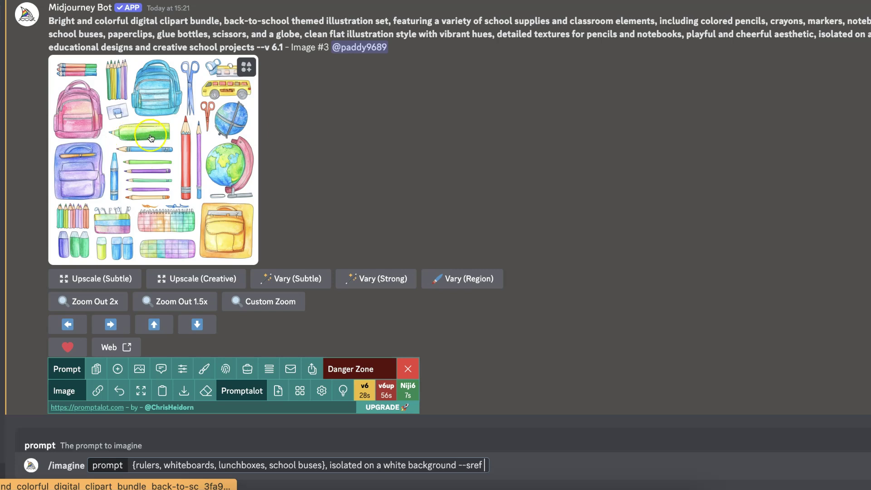
{"action": "left_click", "coordinate": [102, 391]}
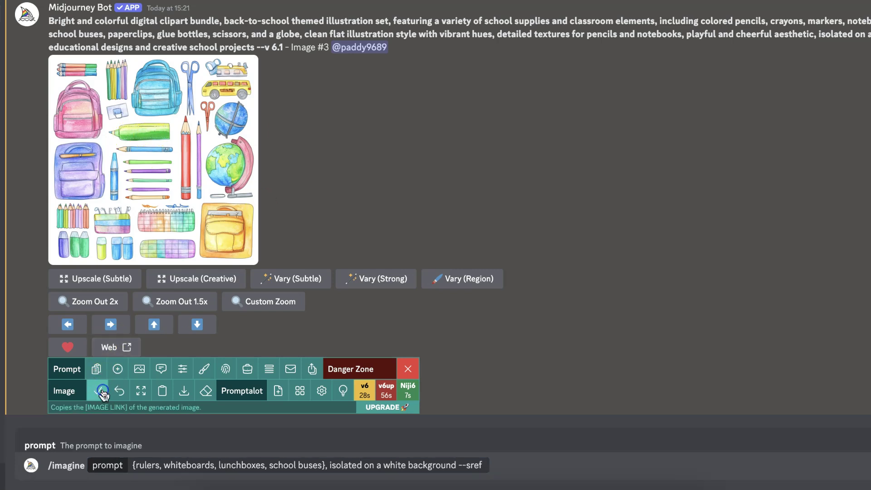
{"action": "left_click", "coordinate": [485, 467]}
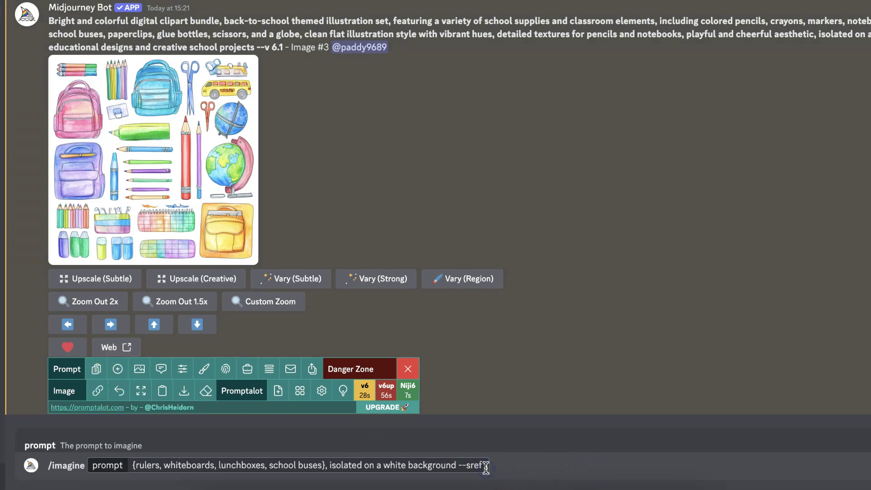
{"action": "key", "text": "ctrl+v"}
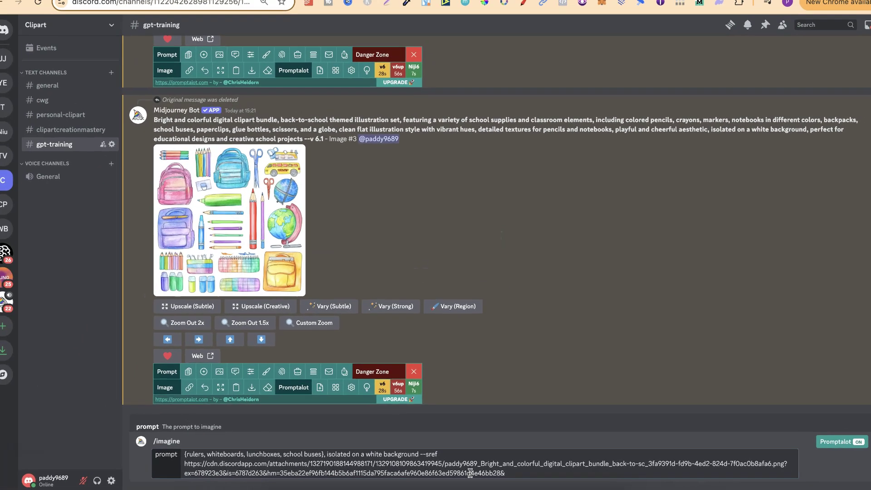
{"action": "left_click_drag", "start_coordinate": [304, 144], "coordinate": [158, 125]}
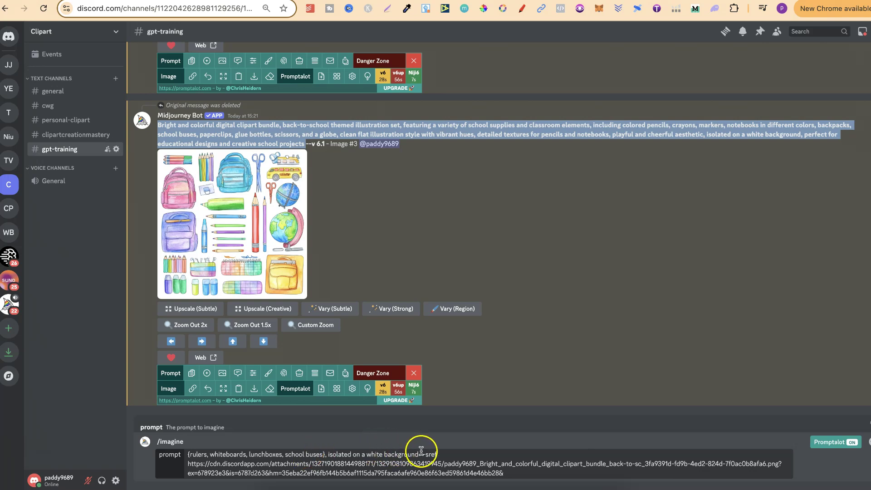
{"action": "left_click_drag", "start_coordinate": [510, 471], "coordinate": [187, 466]}
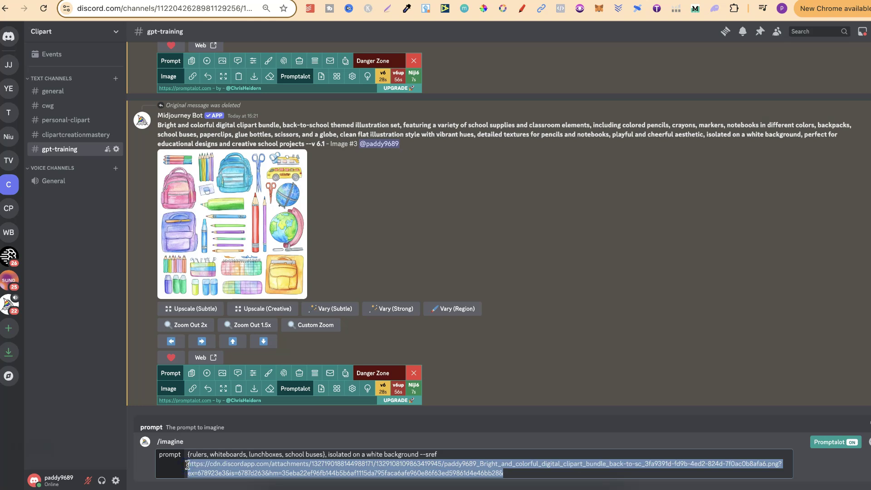
Submit the /imagine prompt and confirm generating all four prompts from the template
{"action": "left_click", "coordinate": [513, 474]}
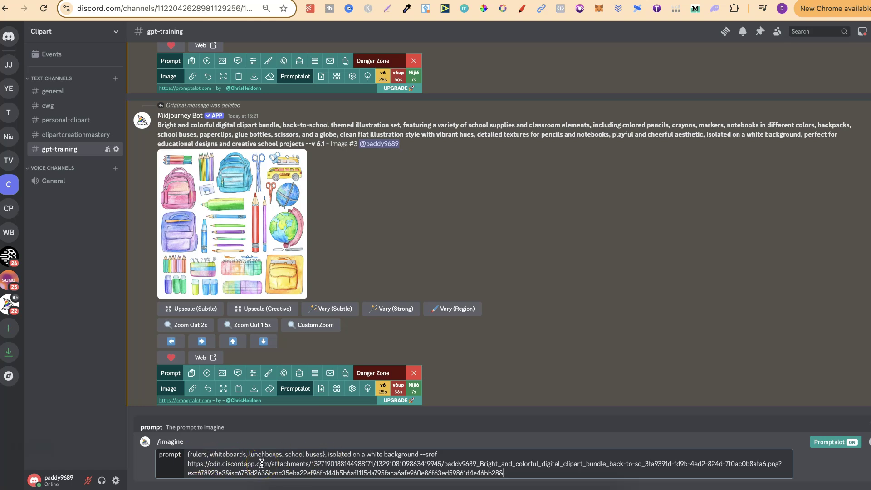
{"action": "key", "text": "Return"}
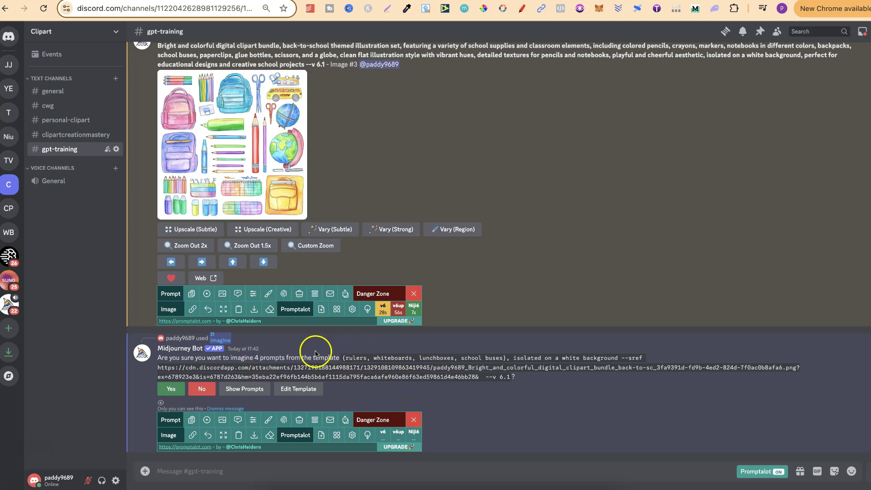
{"action": "left_click", "coordinate": [169, 389]}
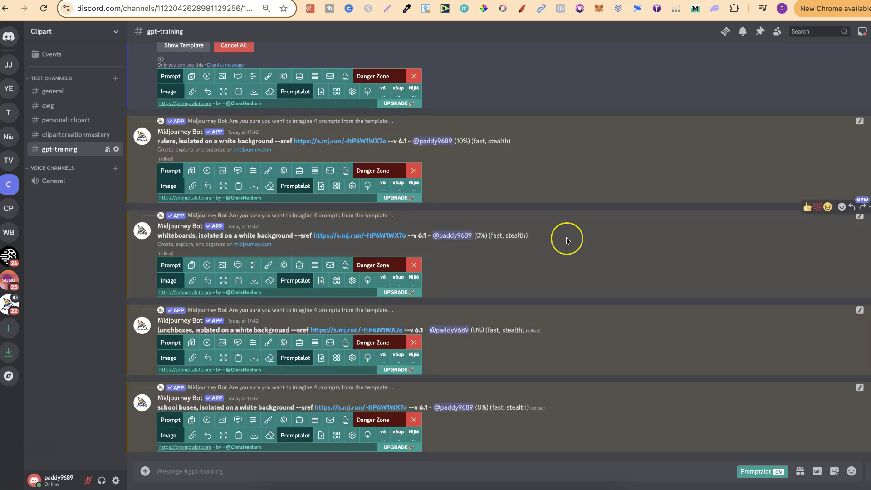
{"action": "scroll", "coordinate": [567, 240], "scroll_direction": "up", "scroll_amount": 5}
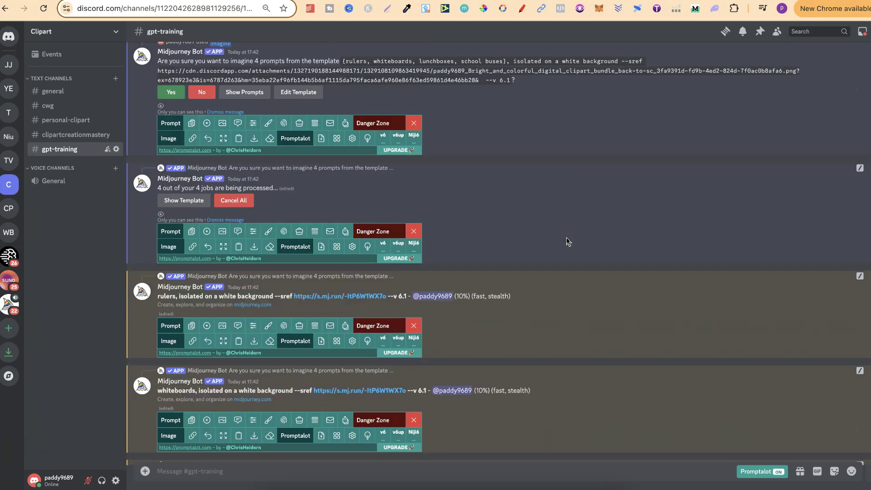
{"action": "scroll", "coordinate": [567, 241], "scroll_direction": "up", "scroll_amount": 10}
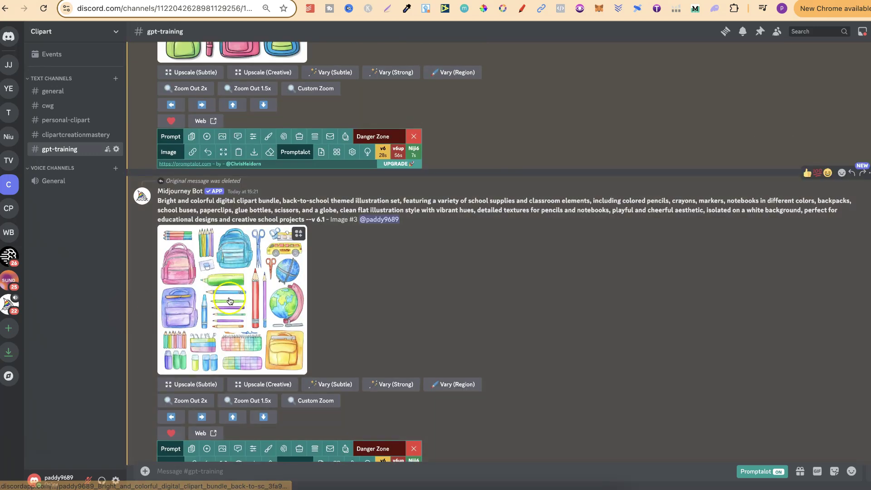
{"action": "scroll", "coordinate": [417, 333], "scroll_direction": "down", "scroll_amount": 10}
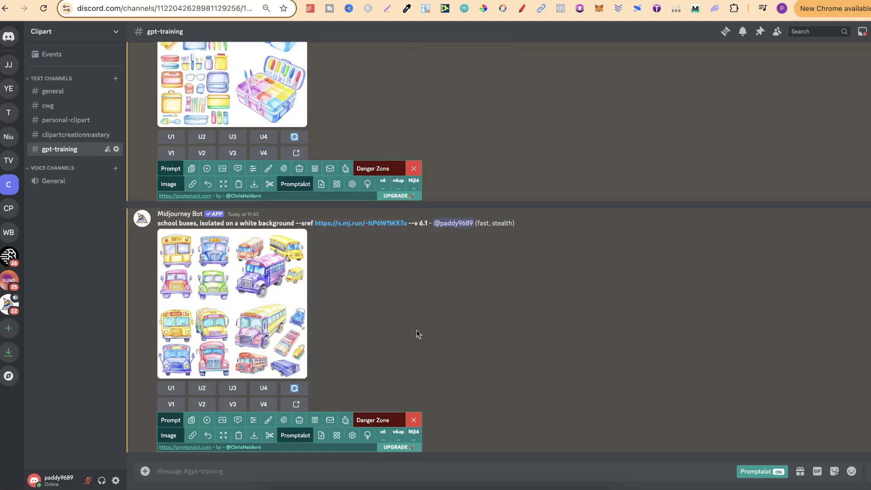
Dismiss the bot's job-processing message and its template confirmation message above the new images
{"action": "scroll", "coordinate": [418, 333], "scroll_direction": "up", "scroll_amount": 15}
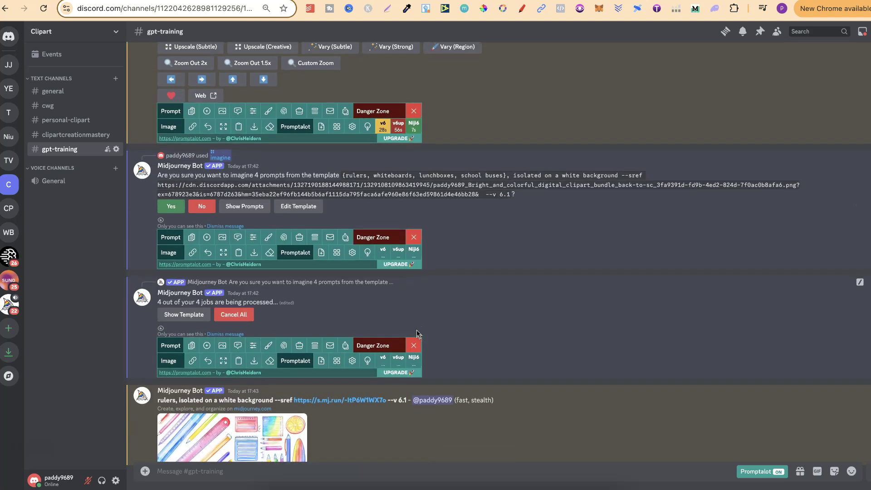
{"action": "scroll", "coordinate": [417, 334], "scroll_direction": "up", "scroll_amount": 1}
{"action": "left_click", "coordinate": [222, 363]}
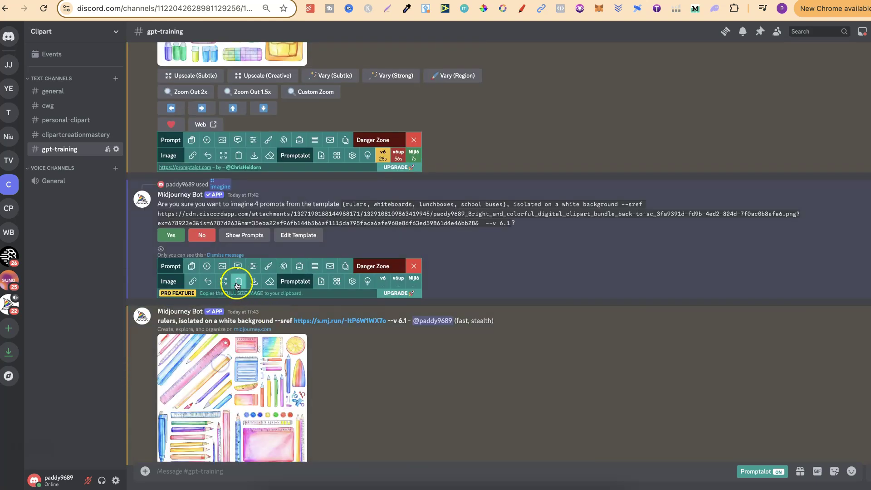
{"action": "left_click", "coordinate": [225, 255]}
Enlarge the original back-to-school reference image and the new rulers image grid to compare their styles
{"action": "scroll", "coordinate": [388, 227], "scroll_direction": "up", "scroll_amount": 10}
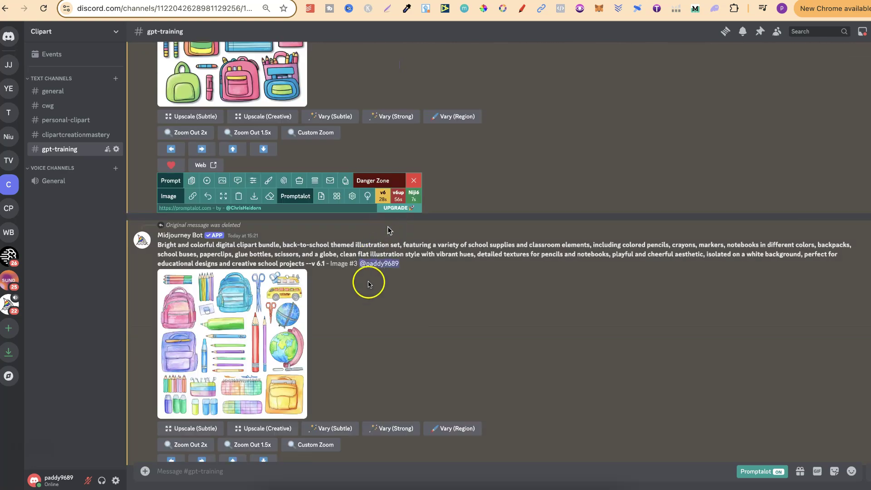
{"action": "scroll", "coordinate": [387, 227], "scroll_direction": "down", "scroll_amount": 3}
{"action": "left_click", "coordinate": [190, 218]}
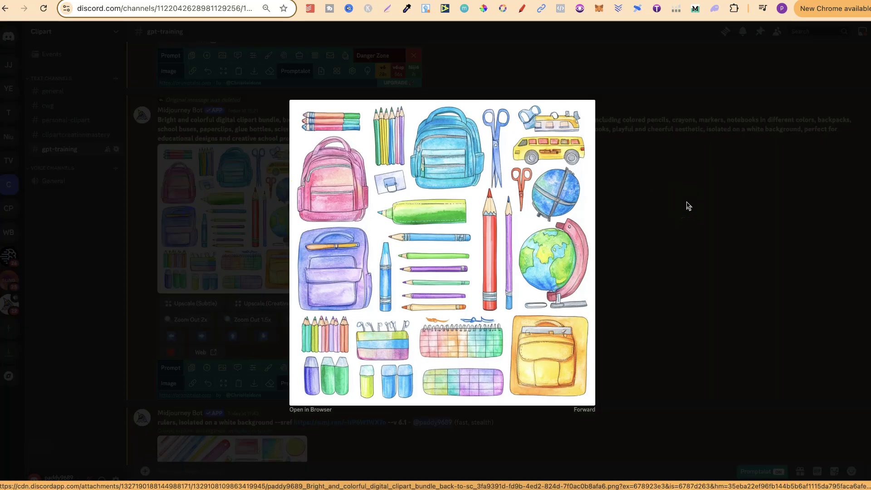
{"action": "left_click", "coordinate": [557, 358]}
{"action": "scroll", "coordinate": [557, 358], "scroll_direction": "down", "scroll_amount": 3}
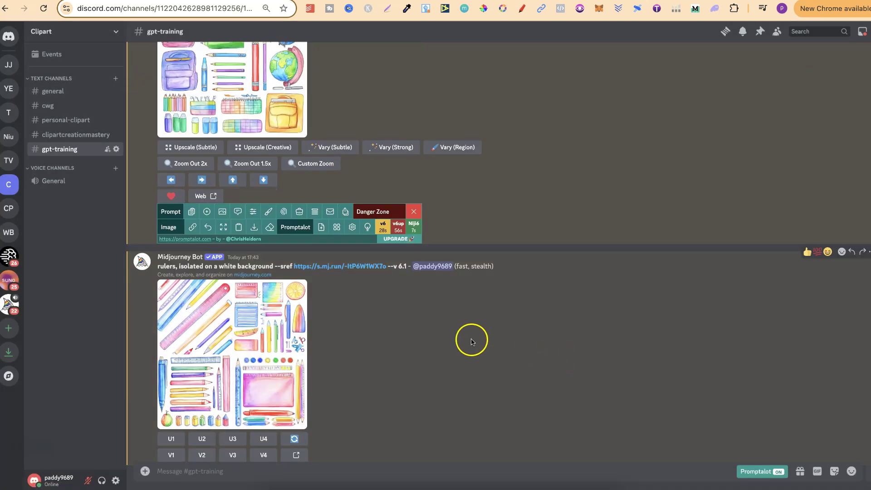
{"action": "scroll", "coordinate": [495, 347], "scroll_direction": "down", "scroll_amount": 3}
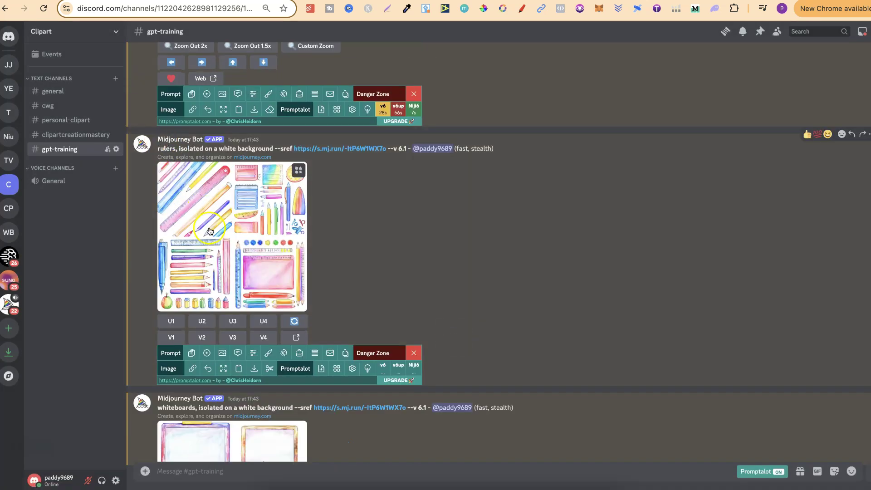
{"action": "left_click", "coordinate": [209, 231]}
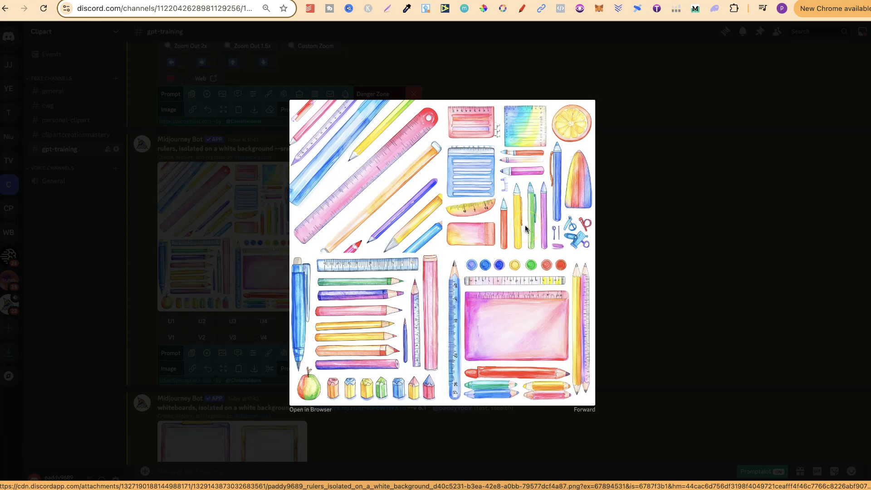
{"action": "left_click", "coordinate": [630, 277]}
Enlarge the generated whiteboards and lunchboxes image grids to inspect their items and style
{"action": "scroll", "coordinate": [636, 284], "scroll_direction": "down", "scroll_amount": 6}
{"action": "scroll", "coordinate": [635, 286], "scroll_direction": "down", "scroll_amount": 2}
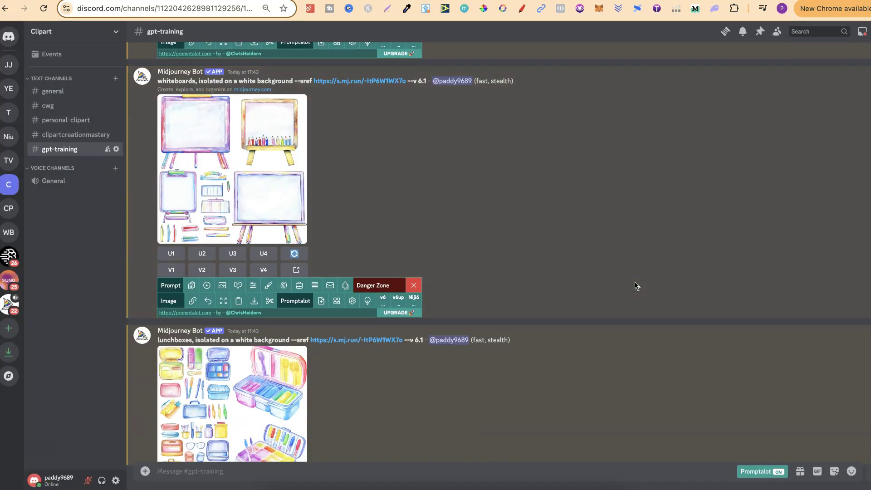
{"action": "left_click", "coordinate": [244, 167]}
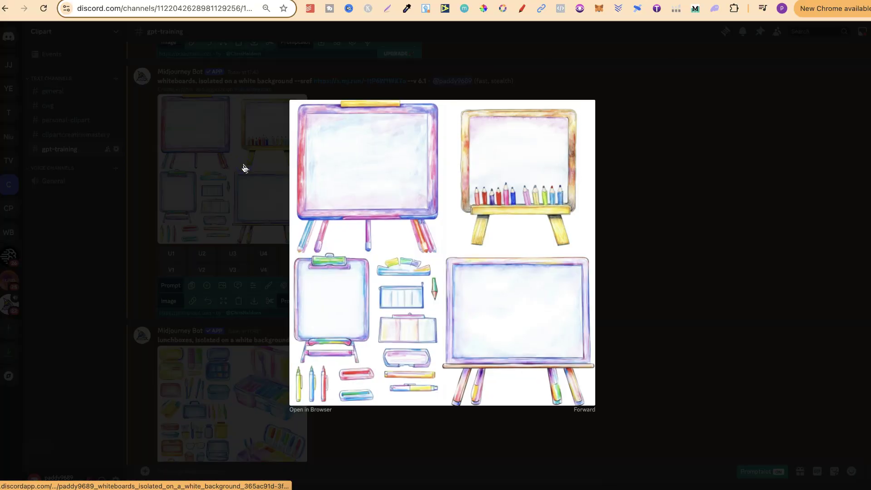
{"action": "left_click", "coordinate": [673, 208]}
{"action": "scroll", "coordinate": [677, 213], "scroll_direction": "down", "scroll_amount": 4}
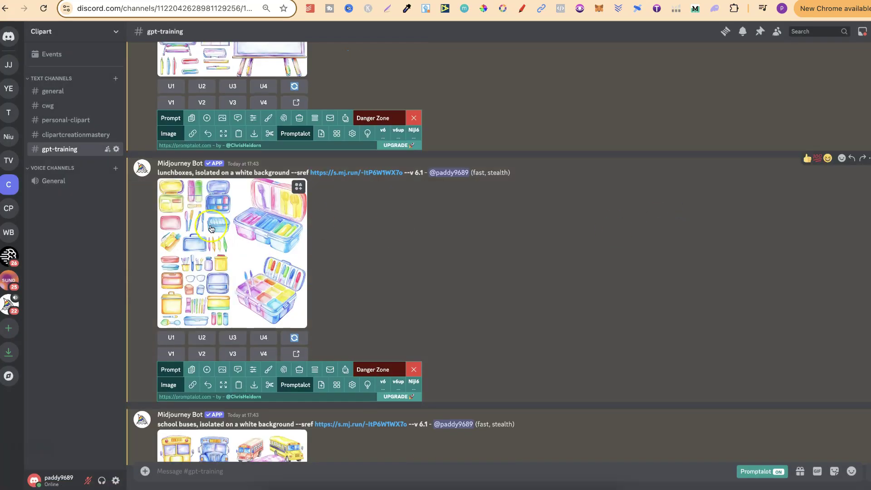
{"action": "left_click", "coordinate": [230, 231]}
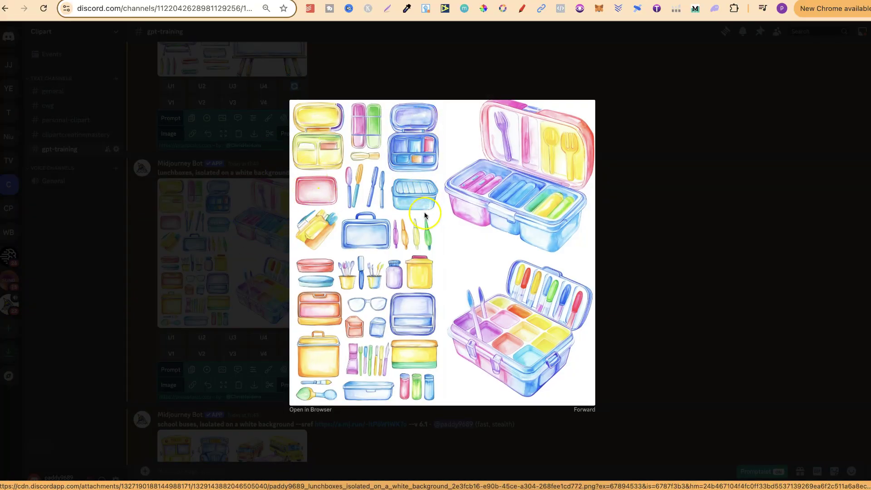
Enlarge the generated school buses image grid to inspect its items and style
{"action": "left_click", "coordinate": [667, 290]}
{"action": "scroll", "coordinate": [667, 292], "scroll_direction": "down", "scroll_amount": 3}
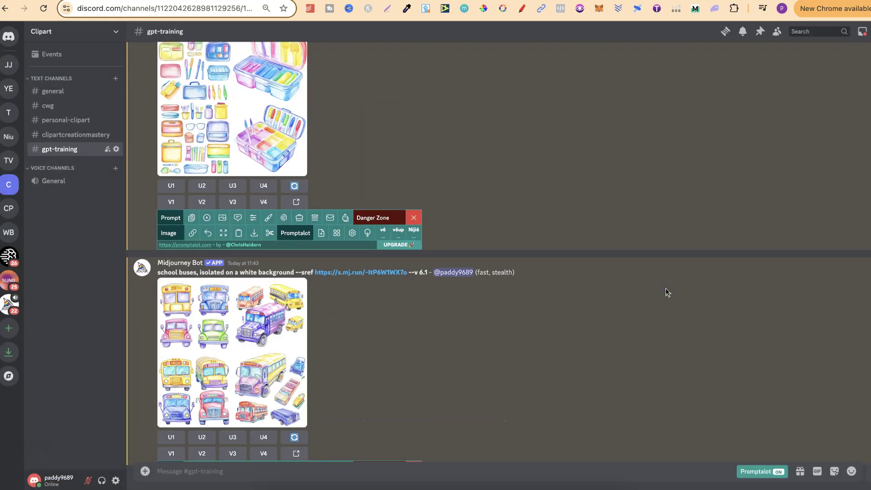
{"action": "left_click", "coordinate": [198, 354]}
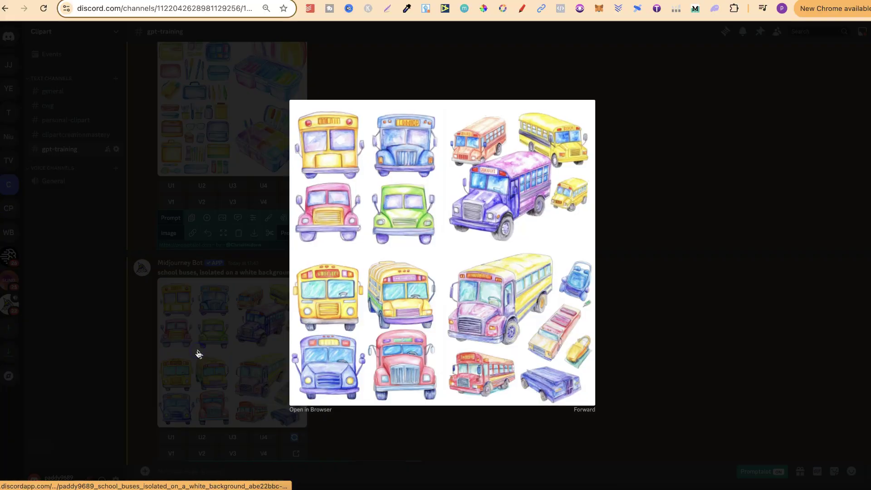
{"action": "left_click", "coordinate": [648, 355]}
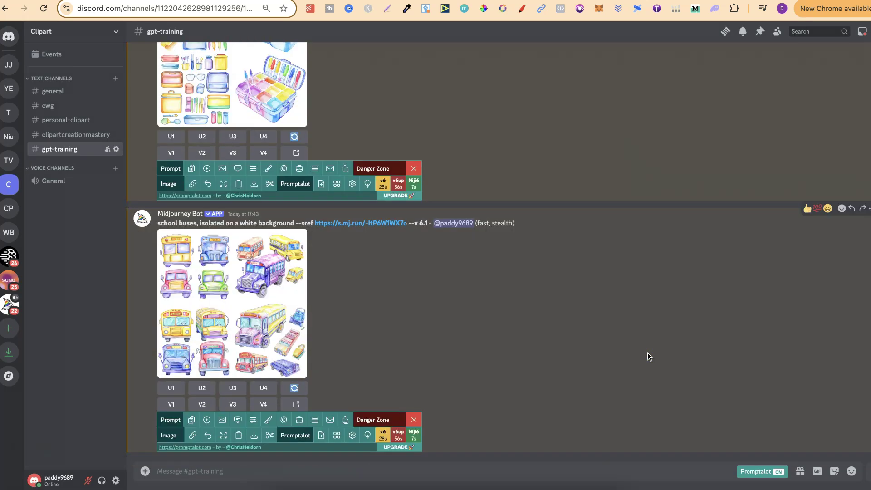
{"action": "left_click", "coordinate": [647, 354]}
Browse the older clipart sets in the channel for another image with a different style
{"action": "scroll", "coordinate": [648, 355], "scroll_direction": "up", "scroll_amount": 20}
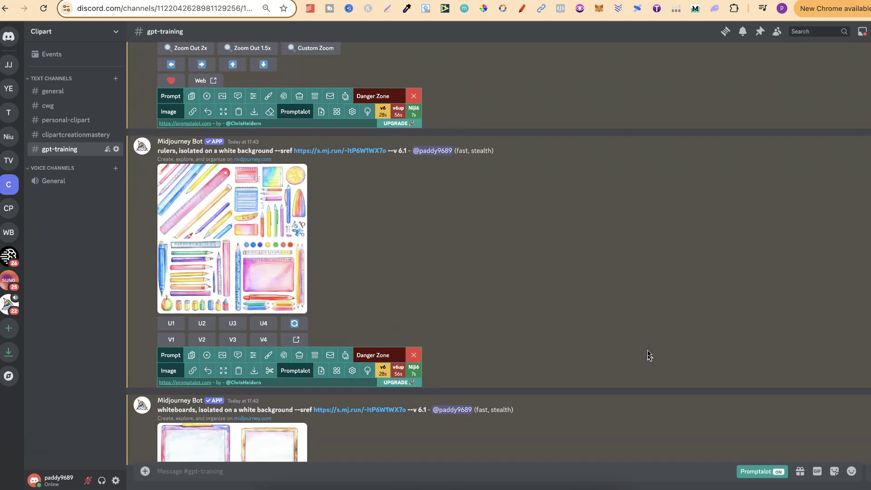
{"action": "scroll", "coordinate": [648, 355], "scroll_direction": "up", "scroll_amount": 20}
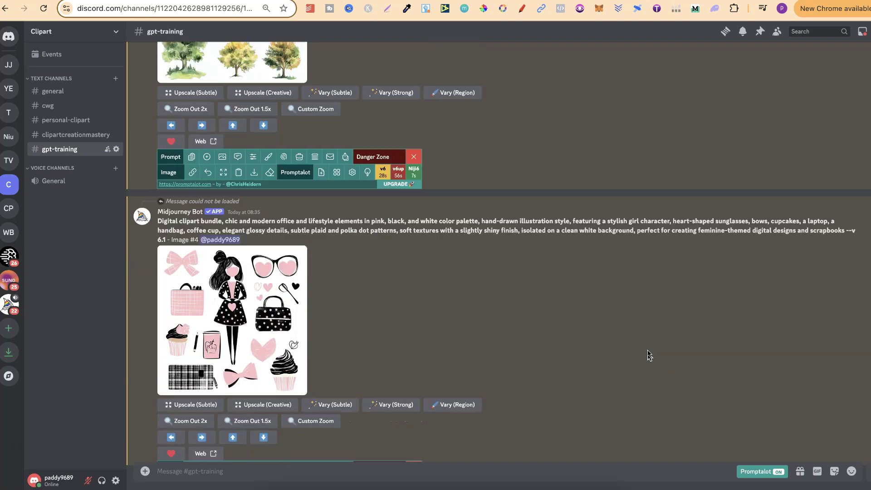
{"action": "scroll", "coordinate": [647, 355], "scroll_direction": "down", "scroll_amount": 20}
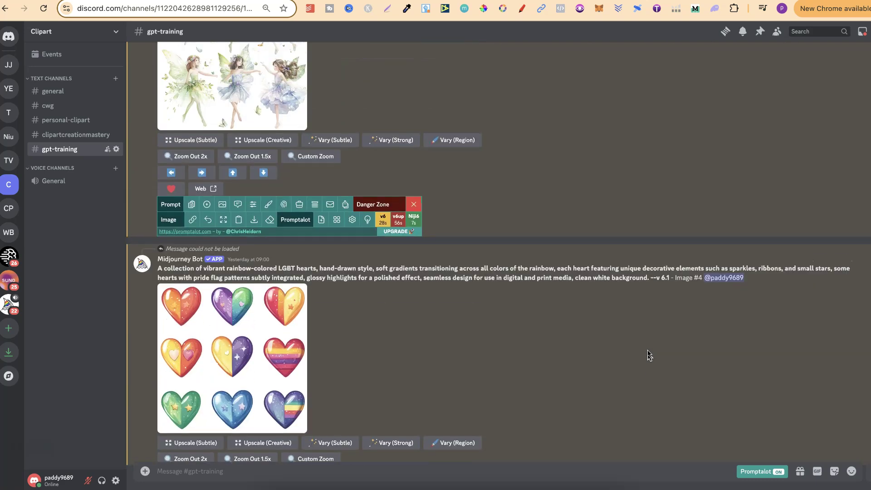
{"action": "scroll", "coordinate": [647, 355], "scroll_direction": "up", "scroll_amount": 2}
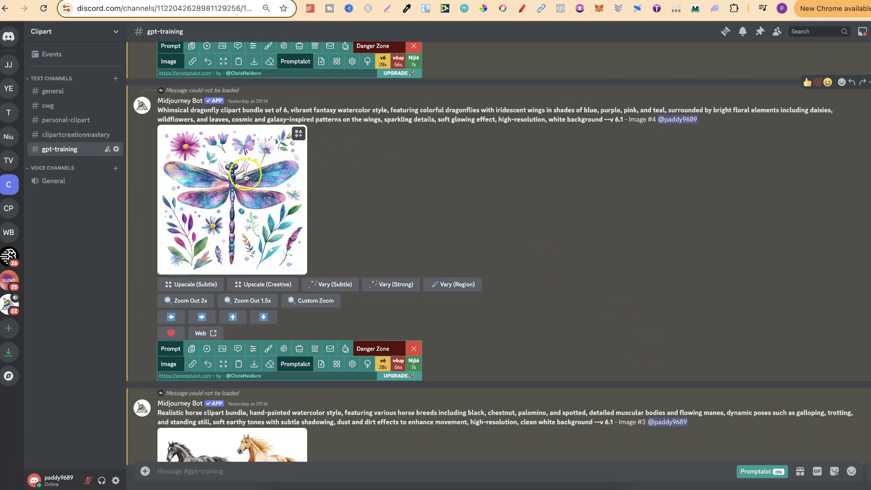
{"action": "scroll", "coordinate": [441, 272], "scroll_direction": "down", "scroll_amount": 8}
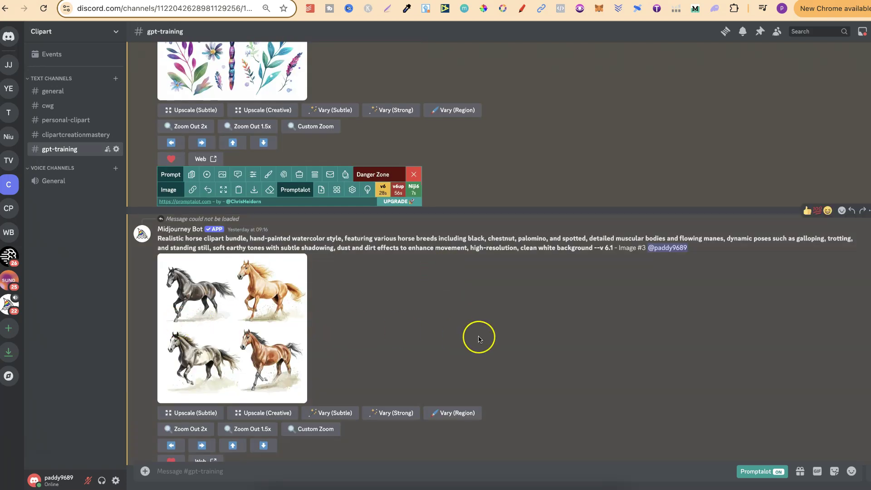
{"action": "scroll", "coordinate": [480, 340], "scroll_direction": "down", "scroll_amount": 20}
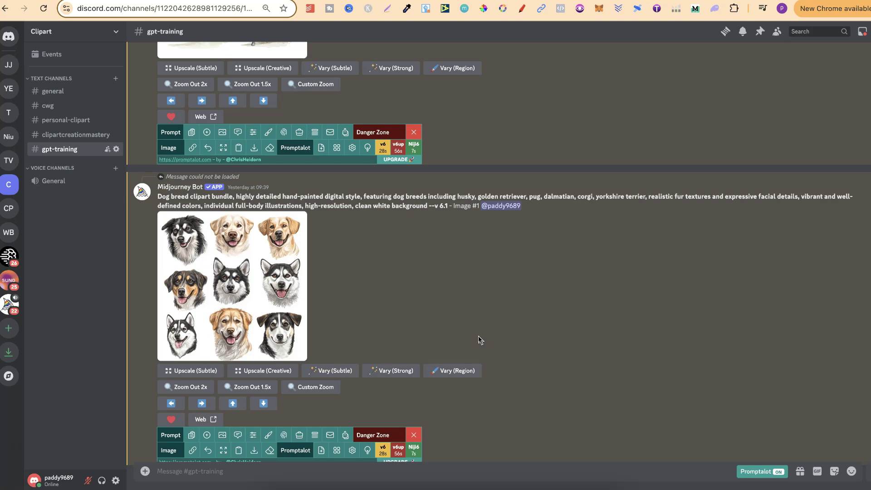
{"action": "scroll", "coordinate": [480, 340], "scroll_direction": "down", "scroll_amount": 20}
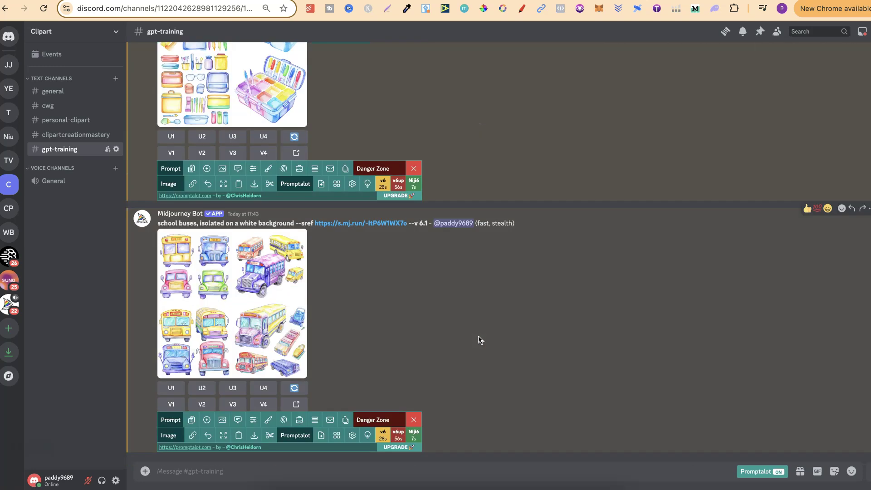
Enlarge the bold outlined back-to-school backpack image and compare its style with the watercolor version of the same prompt
{"action": "scroll", "coordinate": [480, 339], "scroll_direction": "up", "scroll_amount": 7}
{"action": "scroll", "coordinate": [479, 337], "scroll_direction": "up", "scroll_amount": 20}
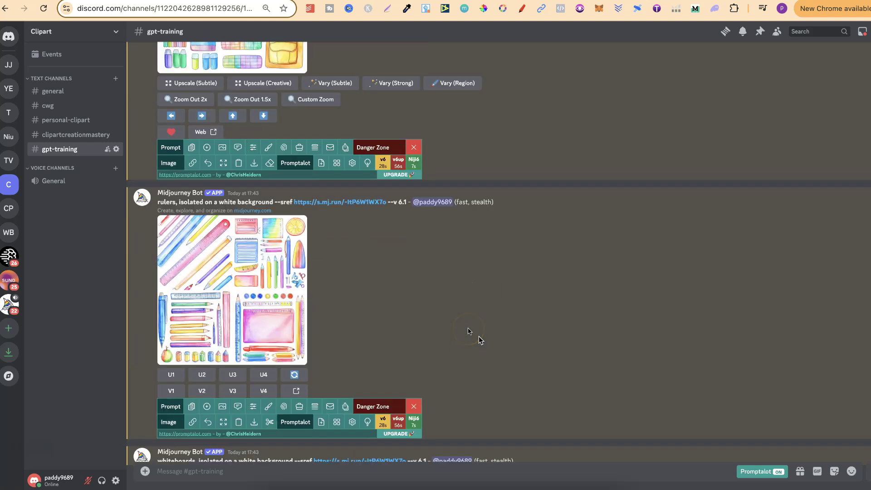
{"action": "left_click", "coordinate": [261, 248]}
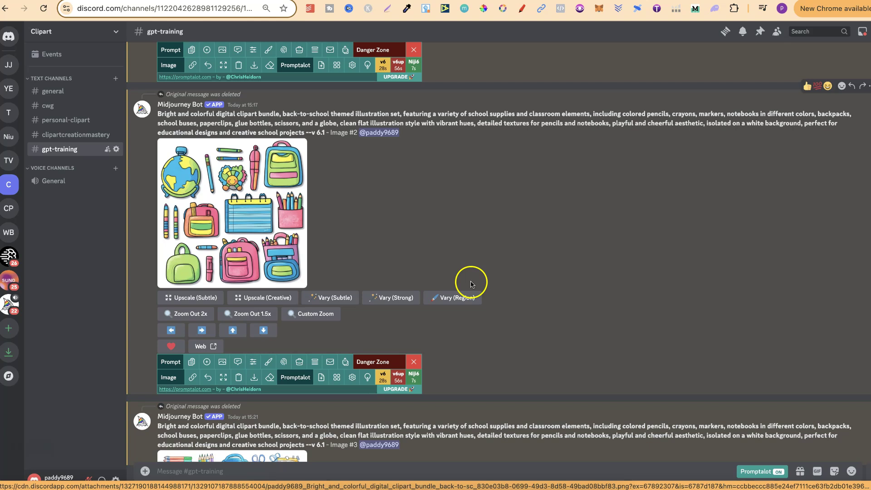
{"action": "scroll", "coordinate": [486, 286], "scroll_direction": "down", "scroll_amount": 4}
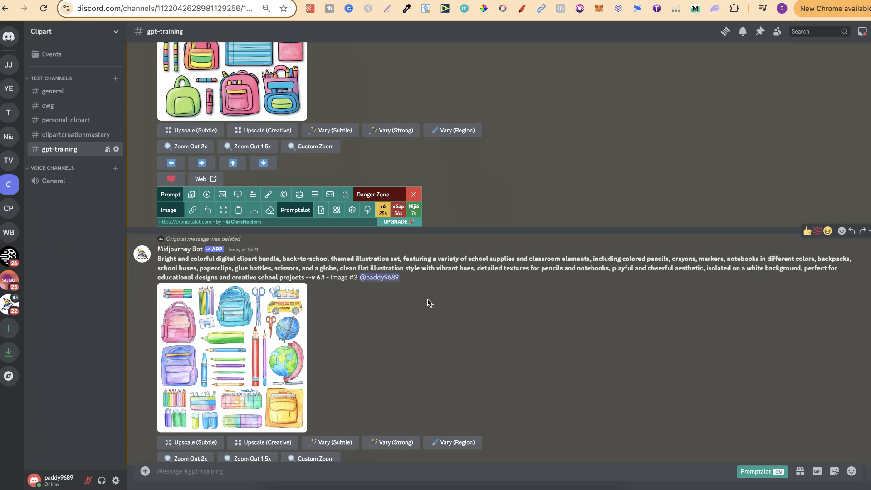
{"action": "scroll", "coordinate": [429, 303], "scroll_direction": "up", "scroll_amount": 3}
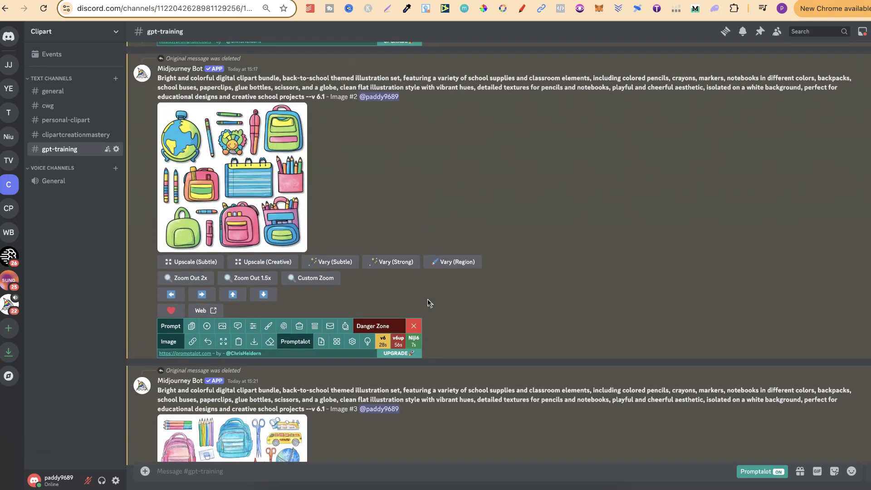
Start an /imagine prompt with the permutation list {rulers, whiteboards, lunchboxes, school buses}
{"action": "scroll", "coordinate": [418, 252], "scroll_direction": "down", "scroll_amount": 15}
{"action": "type", "text": "/i"}
{"action": "scroll", "coordinate": [419, 257], "scroll_direction": "up", "scroll_amount": 15}
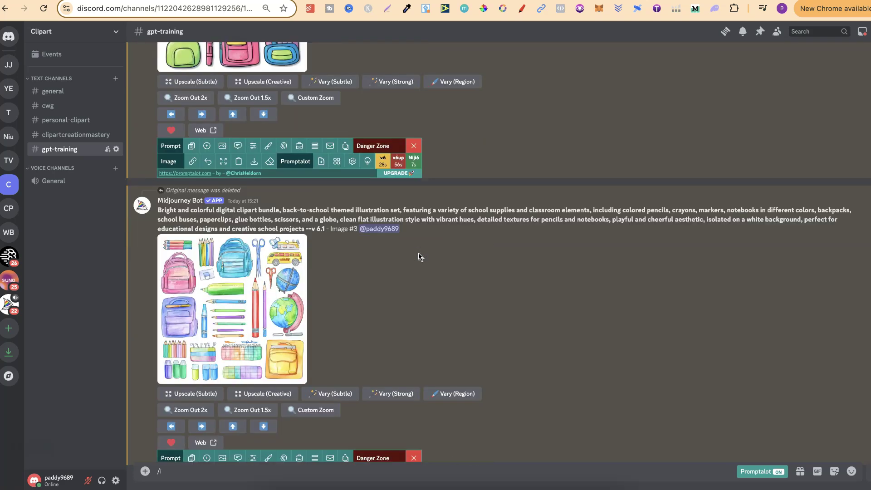
{"action": "scroll", "coordinate": [483, 334], "scroll_direction": "down", "scroll_amount": 15}
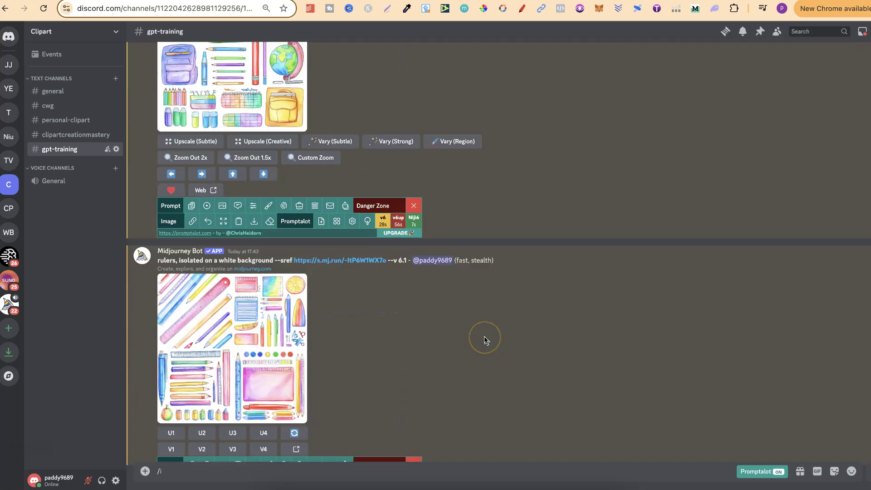
{"action": "left_click", "coordinate": [272, 472]}
{"action": "type", "text": "/"}
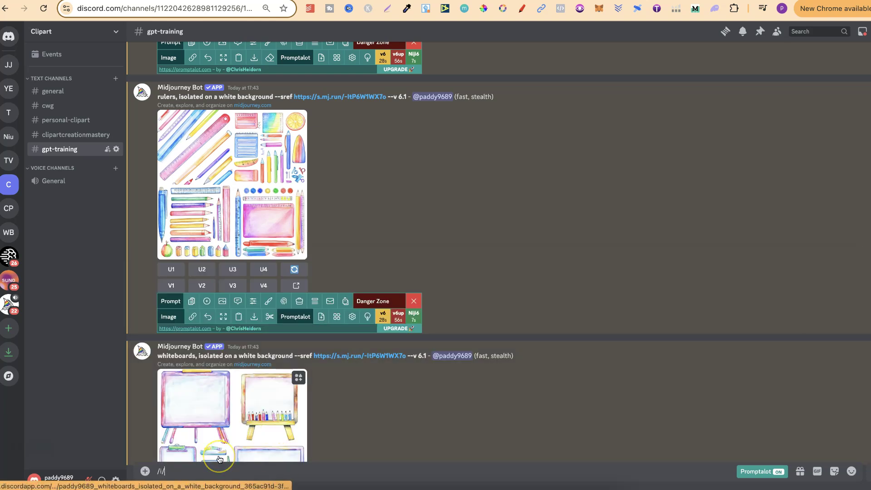
{"action": "key", "text": "BackSpace"}
{"action": "left_click", "coordinate": [198, 276]}
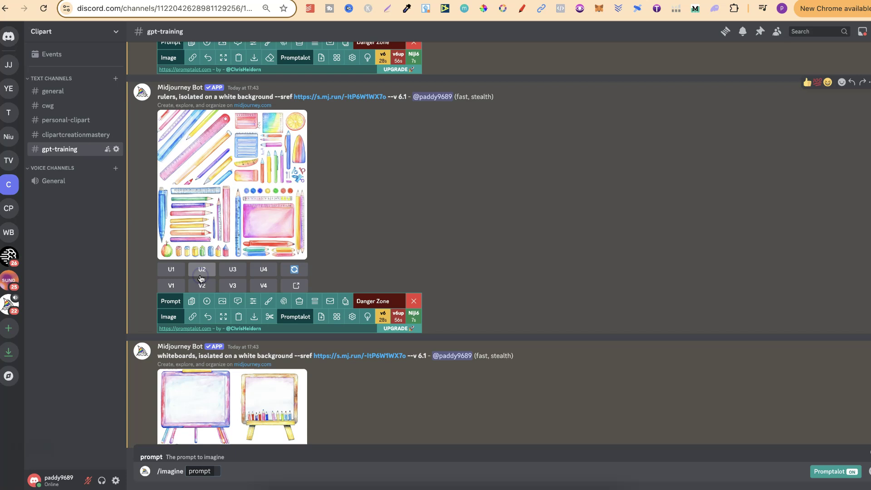
{"action": "type", "text": "{ry"}
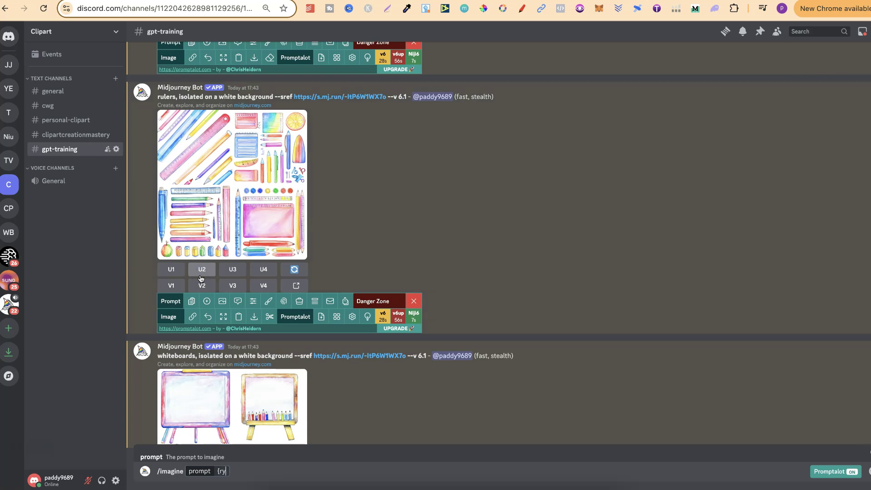
{"action": "type", "text": "ulers, whiteboards, "}
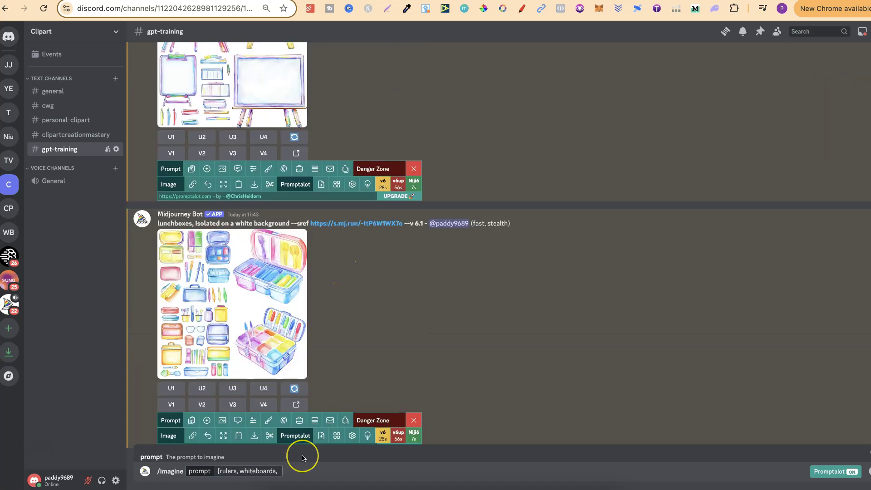
{"action": "type", "text": "lunchboxes, school buses"}
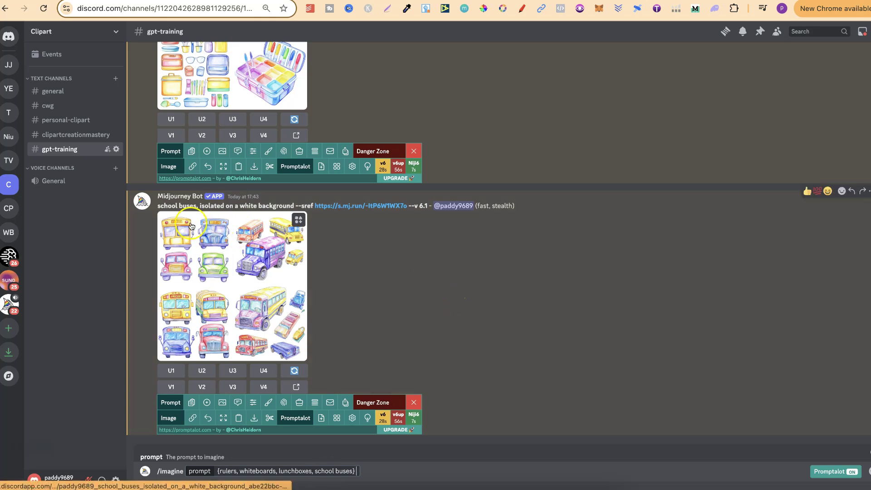
Copy "isolated on a white background" from the school buses prompt into the new prompt after the list, followed by --sref
{"action": "left_click_drag", "start_coordinate": [201, 207], "coordinate": [279, 209]}
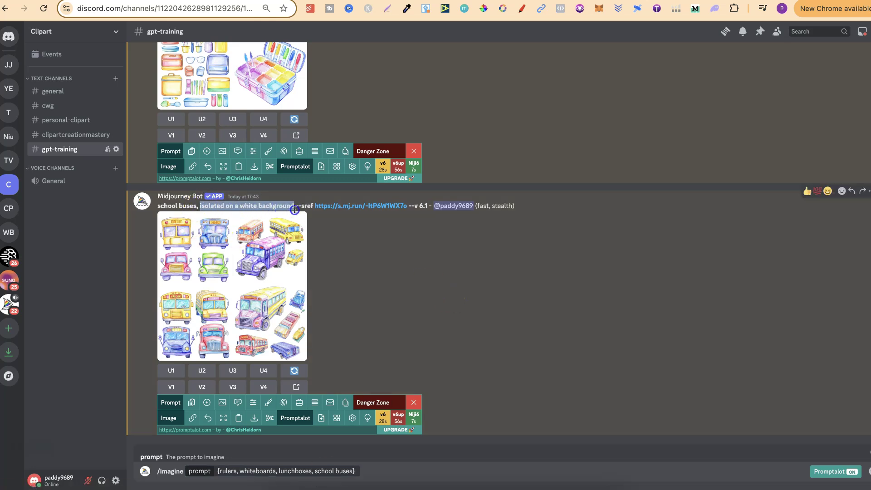
{"action": "right_click", "coordinate": [275, 208]}
{"action": "left_click", "coordinate": [295, 231]}
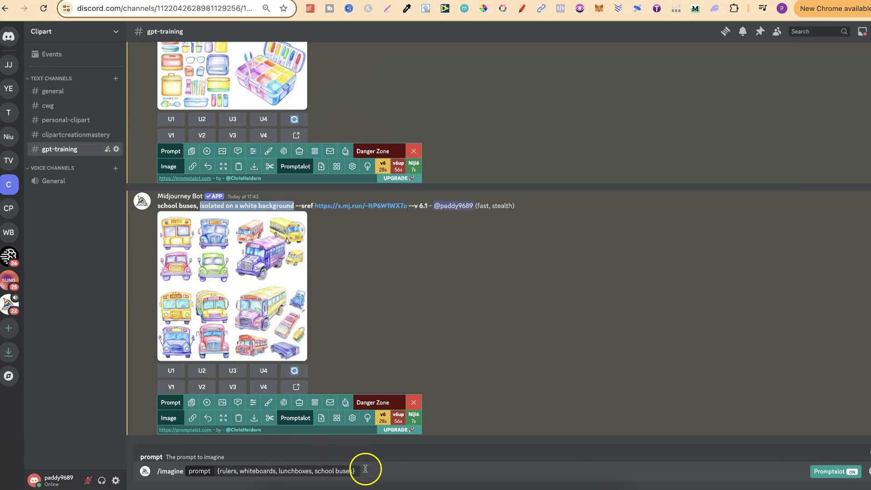
{"action": "left_click", "coordinate": [361, 475]}
{"action": "left_click", "coordinate": [361, 475]}
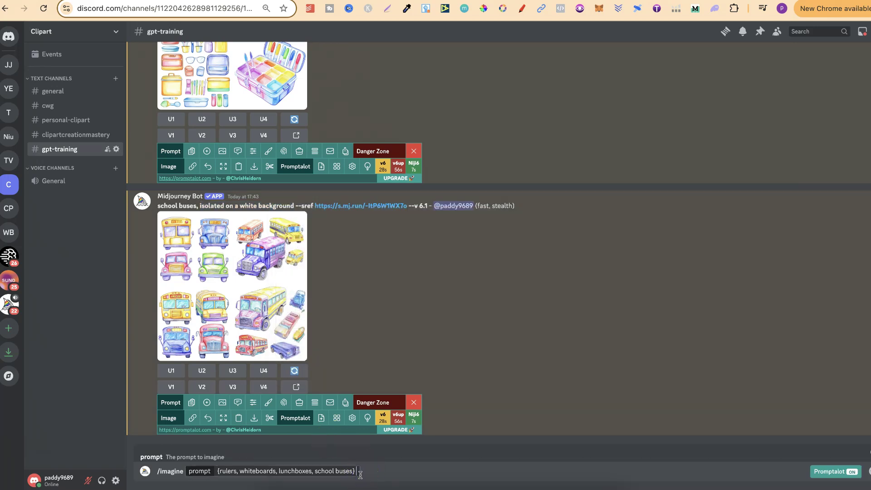
{"action": "key", "text": "super+v"}
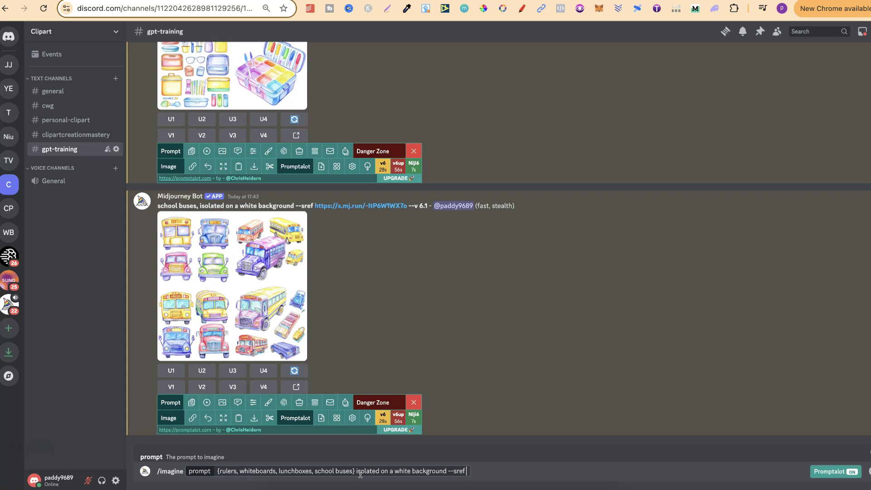
Copy the image link of the bold outlined back-to-school backpack clipart, Image #2
{"action": "scroll", "coordinate": [383, 299], "scroll_direction": "up", "scroll_amount": 20}
{"action": "scroll", "coordinate": [383, 300], "scroll_direction": "up", "scroll_amount": 5}
{"action": "left_click", "coordinate": [189, 374]}
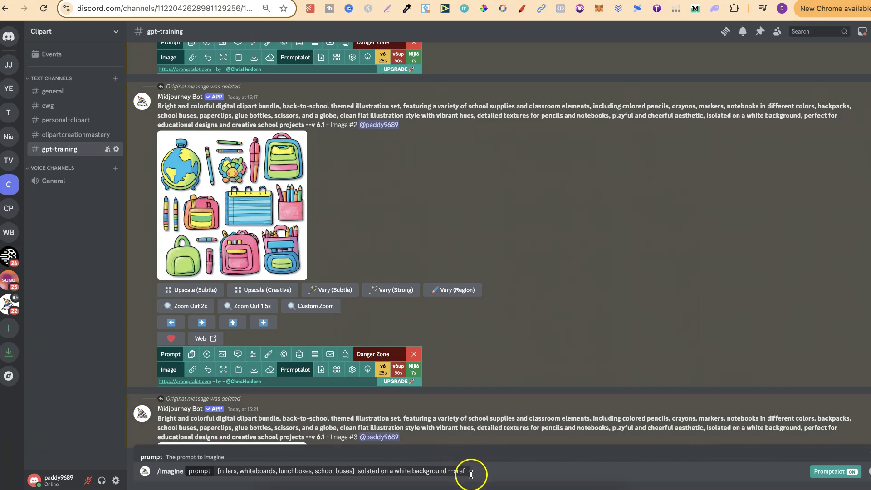
{"action": "left_click", "coordinate": [192, 372]}
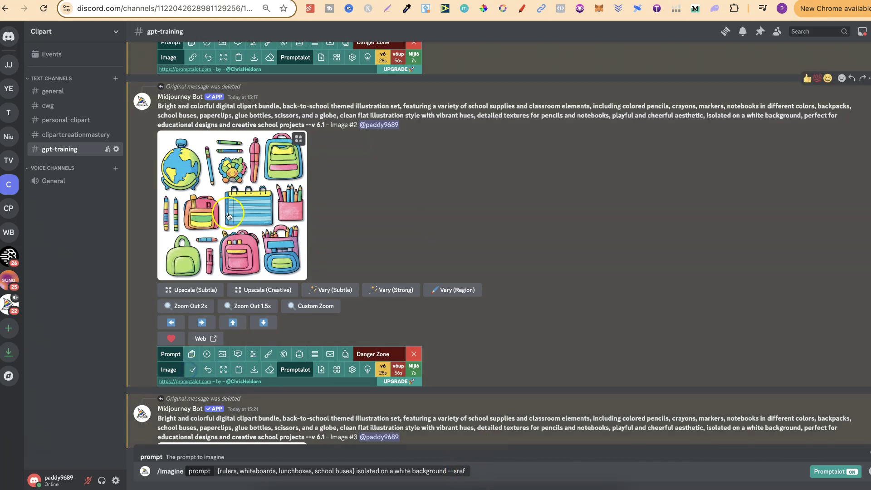
Paste the copied image link after --sref, submit the prompt and confirm generating all four prompts from the template
{"action": "left_click", "coordinate": [460, 471]}
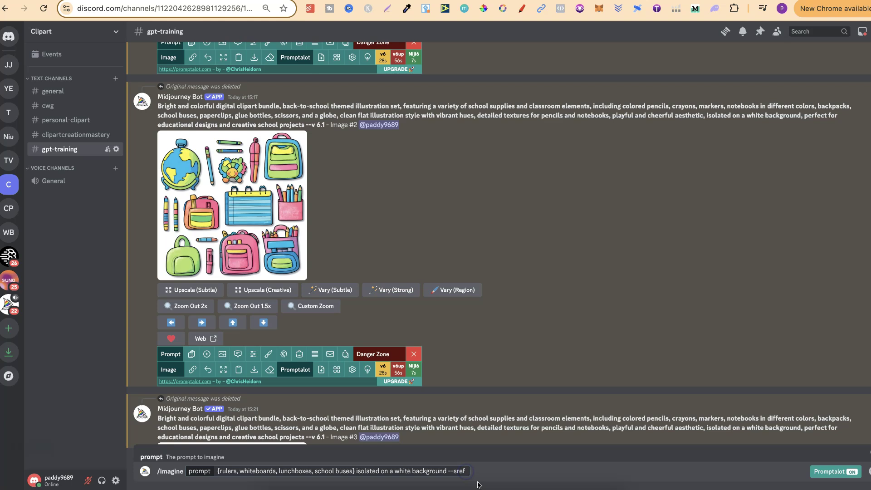
{"action": "key", "text": "ctrl+v"}
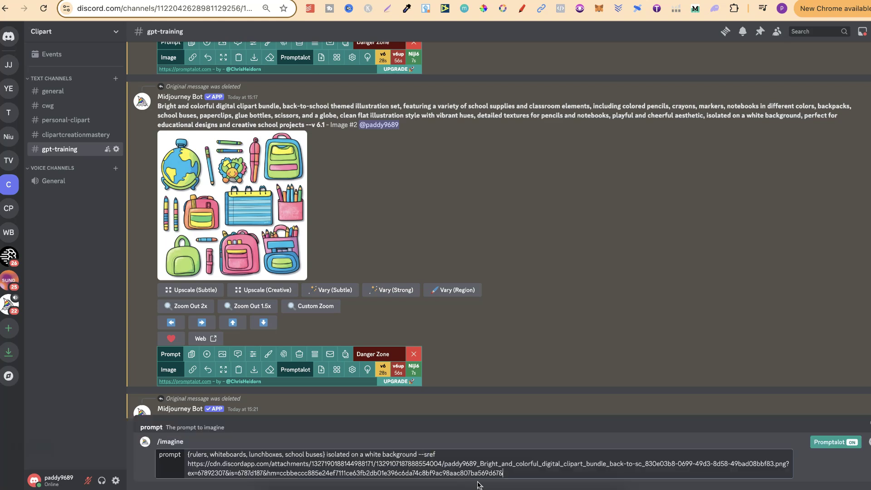
{"action": "key", "text": "Return"}
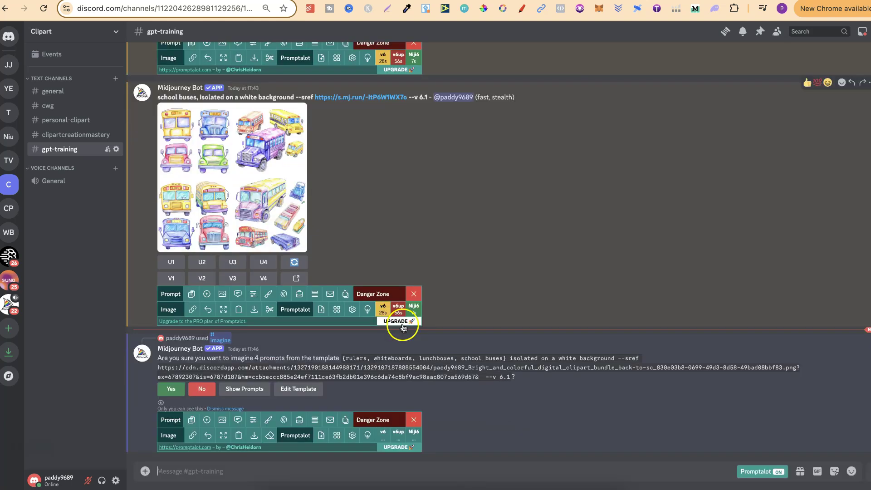
{"action": "left_click", "coordinate": [168, 390]}
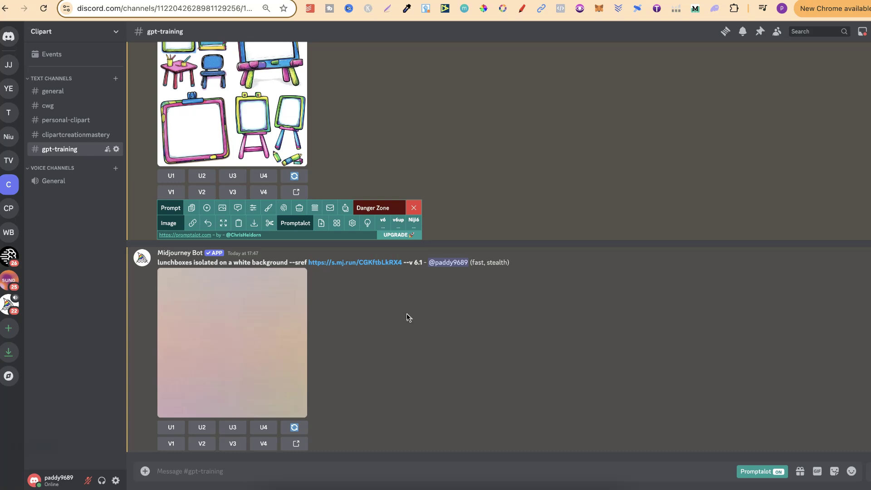
Compare the bold outlined back-to-school reference image with the newly generated whiteboards, lunchboxes and school buses grids
{"action": "scroll", "coordinate": [407, 317], "scroll_direction": "up", "scroll_amount": 10}
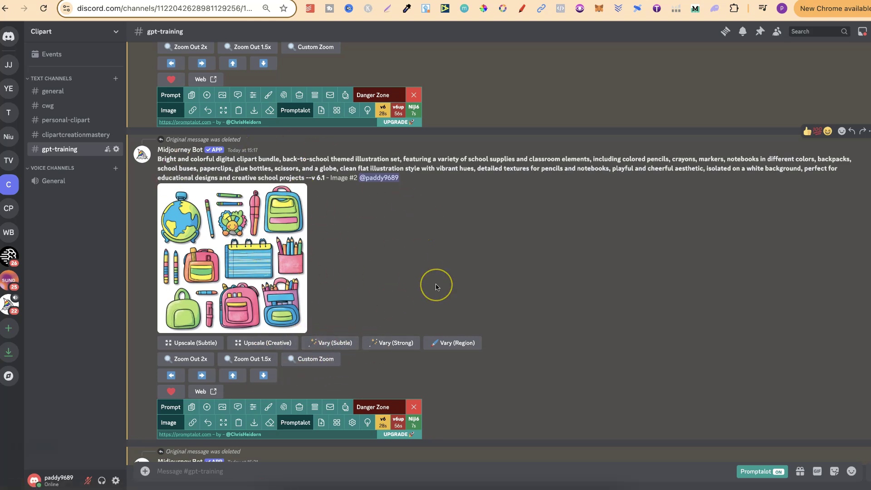
{"action": "scroll", "coordinate": [435, 286], "scroll_direction": "up", "scroll_amount": 20}
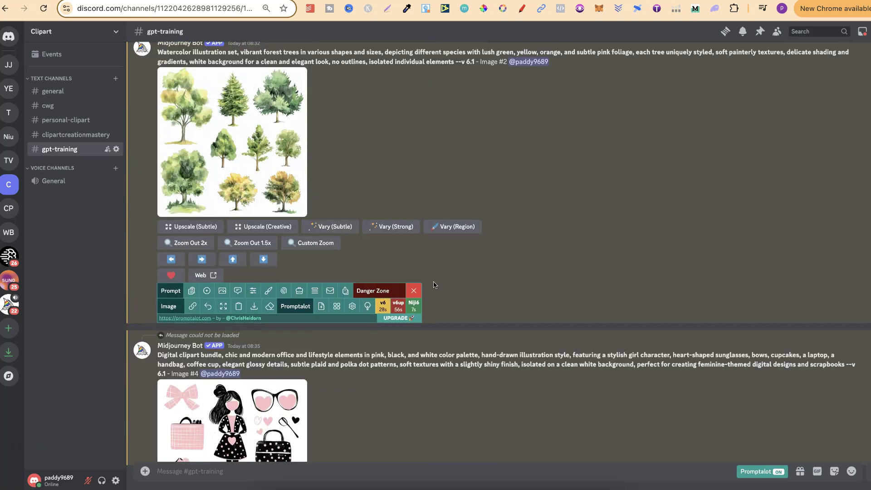
{"action": "scroll", "coordinate": [433, 285], "scroll_direction": "down", "scroll_amount": 10}
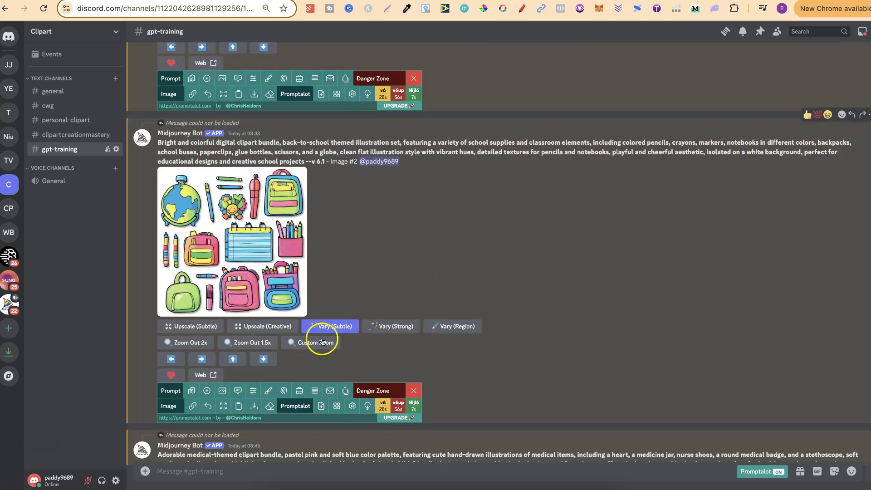
{"action": "scroll", "coordinate": [524, 367], "scroll_direction": "down", "scroll_amount": 3}
{"action": "scroll", "coordinate": [523, 367], "scroll_direction": "down", "scroll_amount": 20}
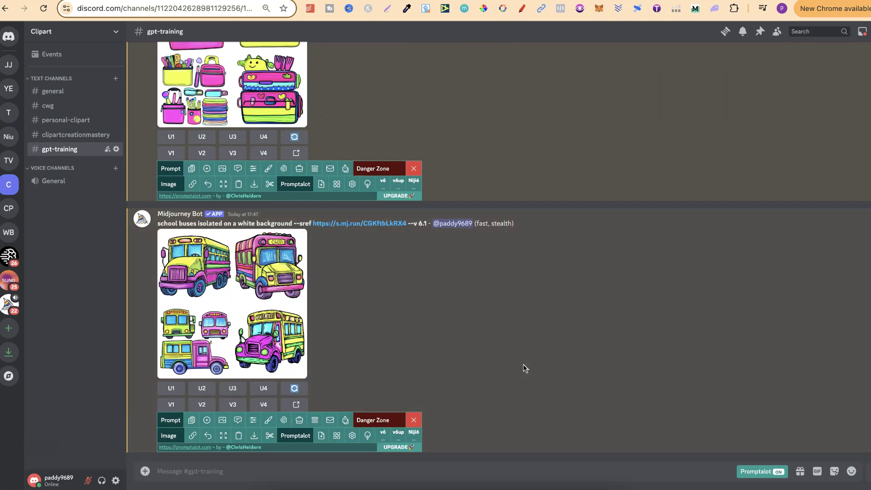
View the newly generated school buses grid and the lunchboxes grid enlarged, one after the other
{"action": "scroll", "coordinate": [524, 365], "scroll_direction": "up", "scroll_amount": 1}
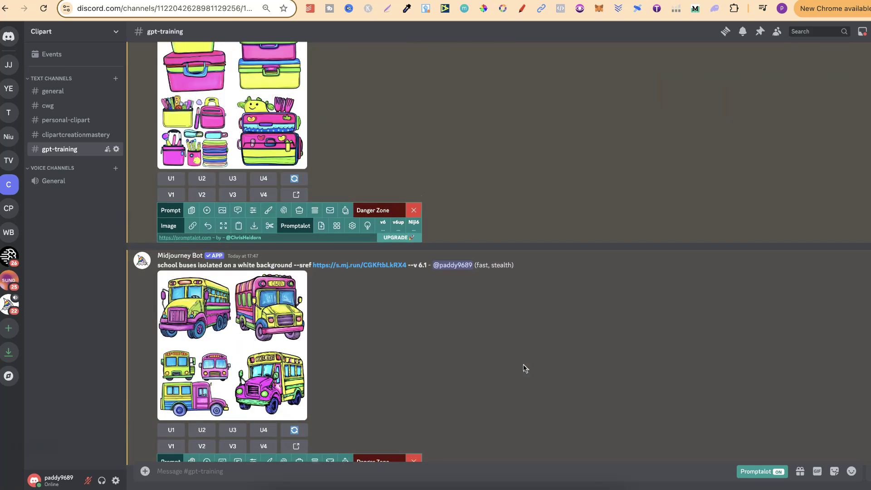
{"action": "left_click", "coordinate": [259, 344]}
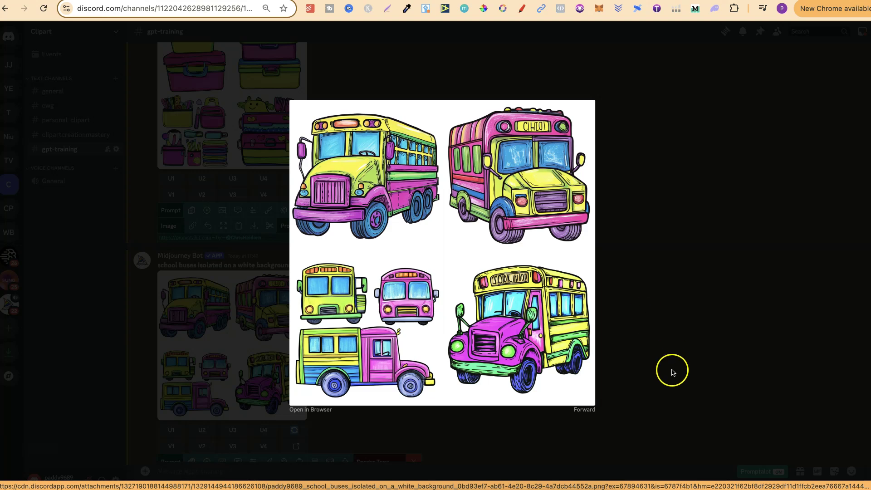
{"action": "left_click", "coordinate": [593, 352]}
{"action": "scroll", "coordinate": [427, 242], "scroll_direction": "up", "scroll_amount": 3}
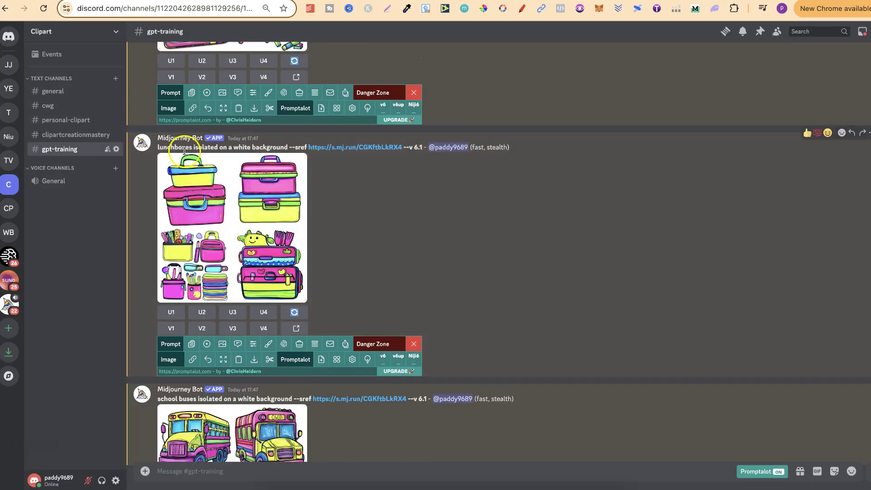
{"action": "left_click", "coordinate": [214, 225]}
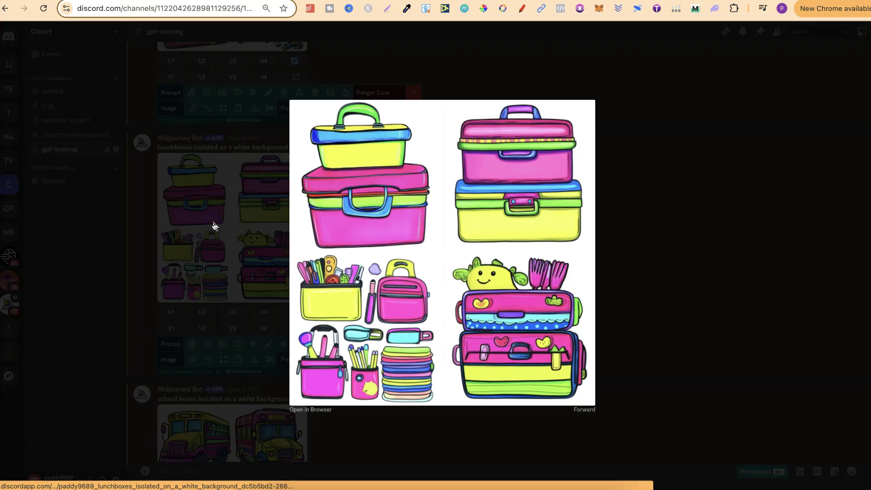
{"action": "left_click", "coordinate": [502, 245]}
Inspect the whiteboards grid and the rulers grid from the same style reference at enlarged size
{"action": "scroll", "coordinate": [502, 245], "scroll_direction": "up", "scroll_amount": 5}
{"action": "left_click", "coordinate": [247, 210]}
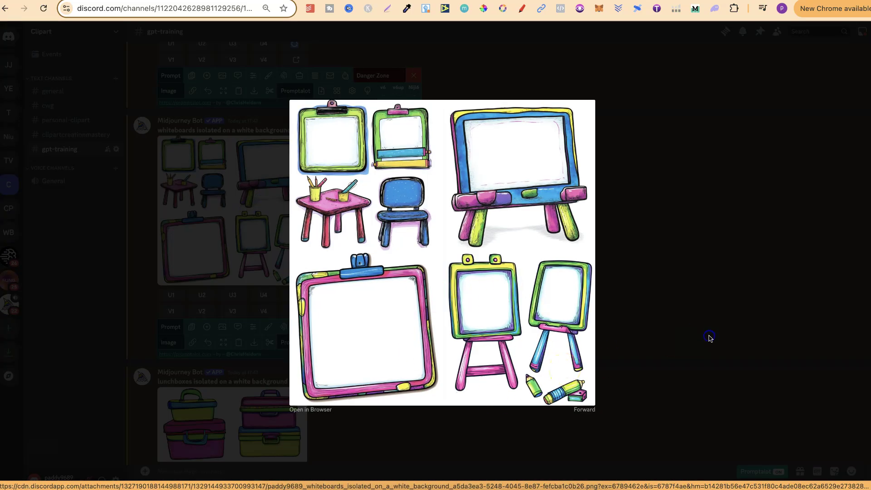
{"action": "left_click", "coordinate": [553, 243]}
{"action": "scroll", "coordinate": [552, 243], "scroll_direction": "up", "scroll_amount": 5}
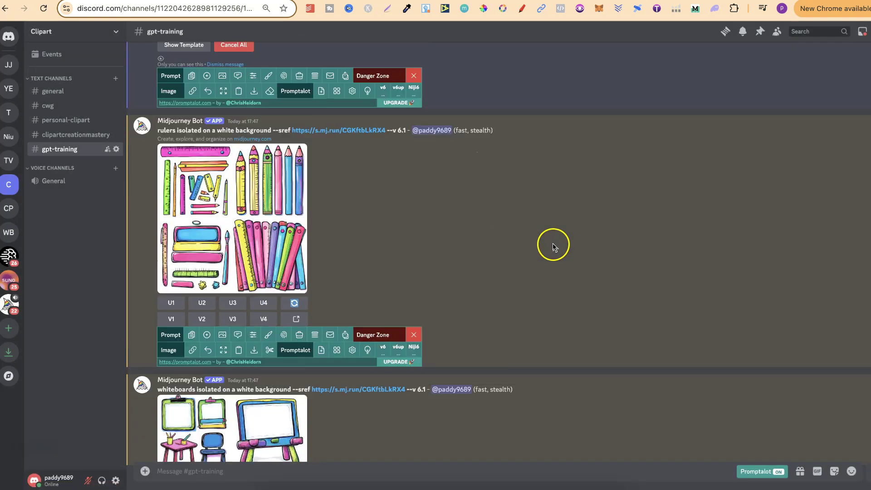
{"action": "left_click", "coordinate": [275, 205]}
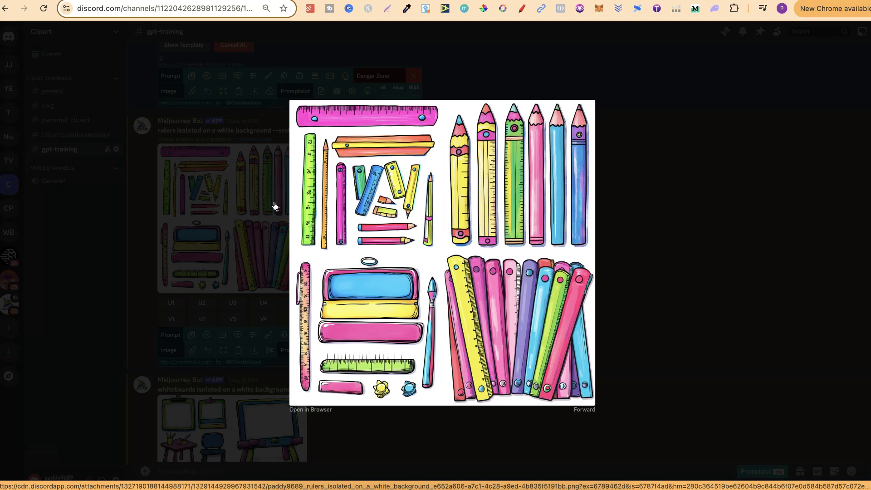
{"action": "left_click", "coordinate": [627, 328]}
Review the whiteboards, lunchboxes and school buses grids in sequence to judge how well their style matches
{"action": "scroll", "coordinate": [401, 303], "scroll_direction": "down", "scroll_amount": 3}
{"action": "scroll", "coordinate": [402, 303], "scroll_direction": "down", "scroll_amount": 5}
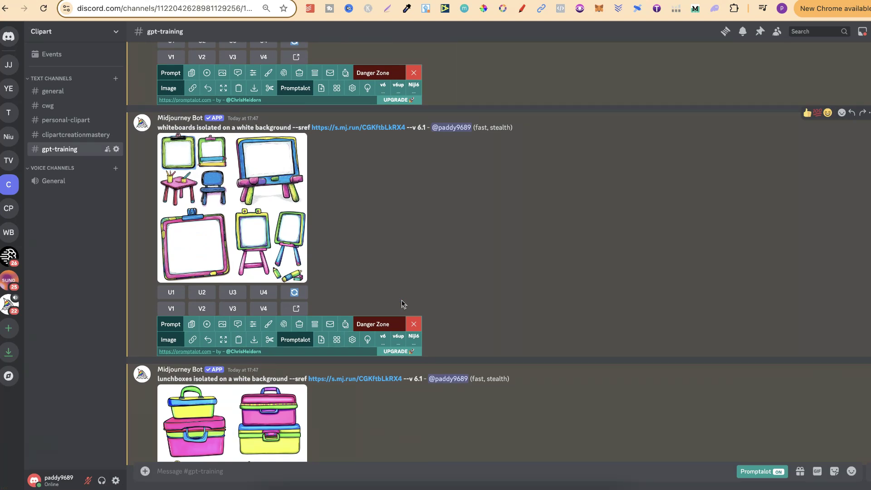
{"action": "scroll", "coordinate": [402, 303], "scroll_direction": "up", "scroll_amount": 1}
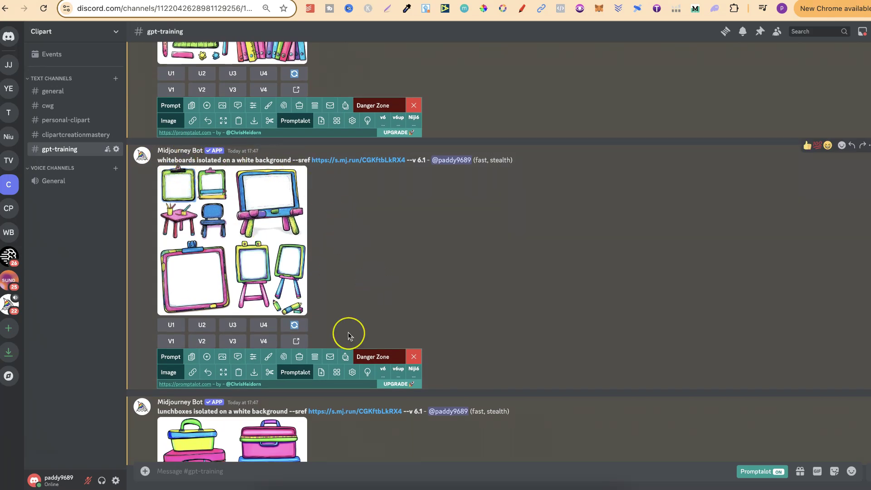
{"action": "scroll", "coordinate": [348, 335], "scroll_direction": "down", "scroll_amount": 8}
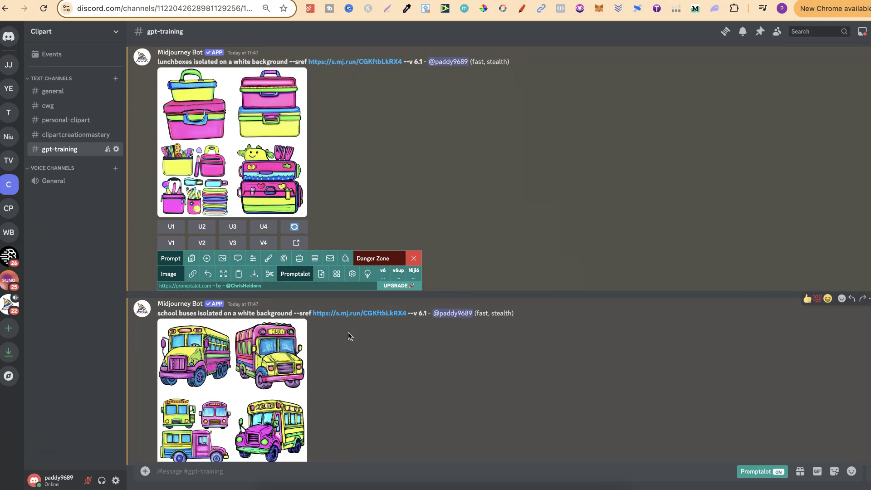
{"action": "scroll", "coordinate": [389, 361], "scroll_direction": "down", "scroll_amount": 2}
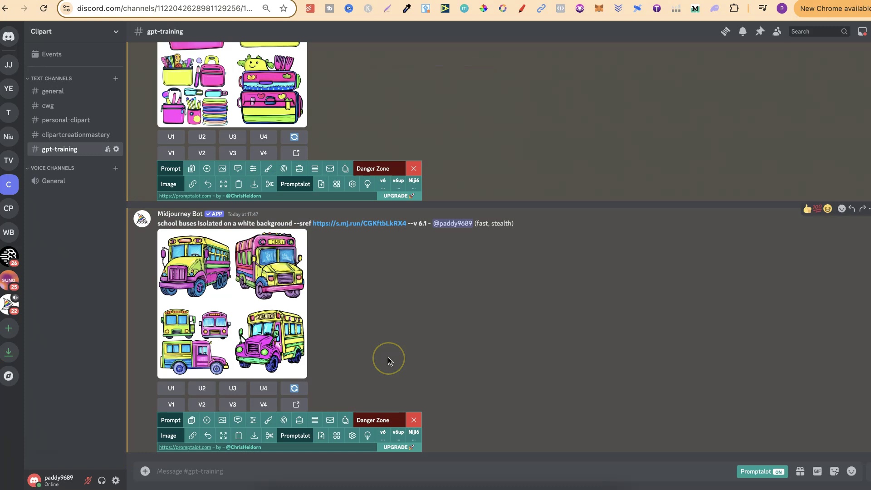
Find the earlier farmhouse Highland cow clipart, view it enlarged, and return to the latest school buses grid
{"action": "scroll", "coordinate": [389, 361], "scroll_direction": "up", "scroll_amount": 15}
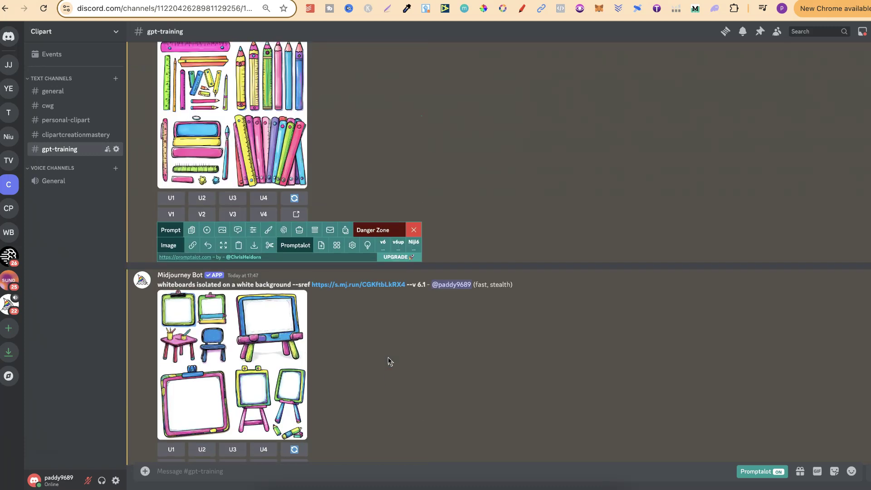
{"action": "scroll", "coordinate": [388, 360], "scroll_direction": "up", "scroll_amount": 20}
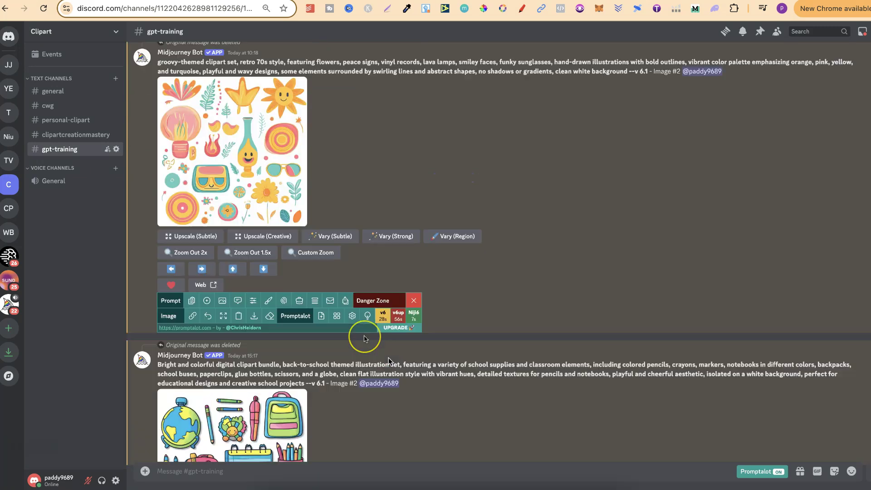
{"action": "scroll", "coordinate": [389, 357], "scroll_direction": "up", "scroll_amount": 10}
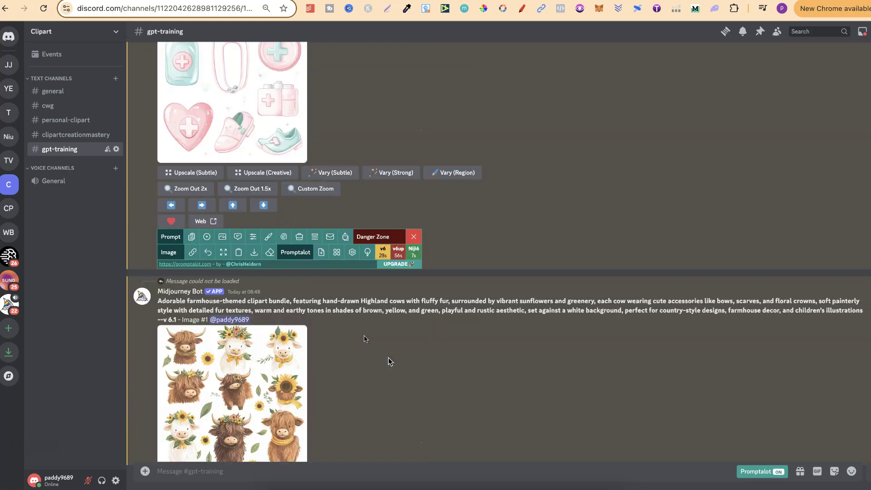
{"action": "left_click", "coordinate": [247, 251]}
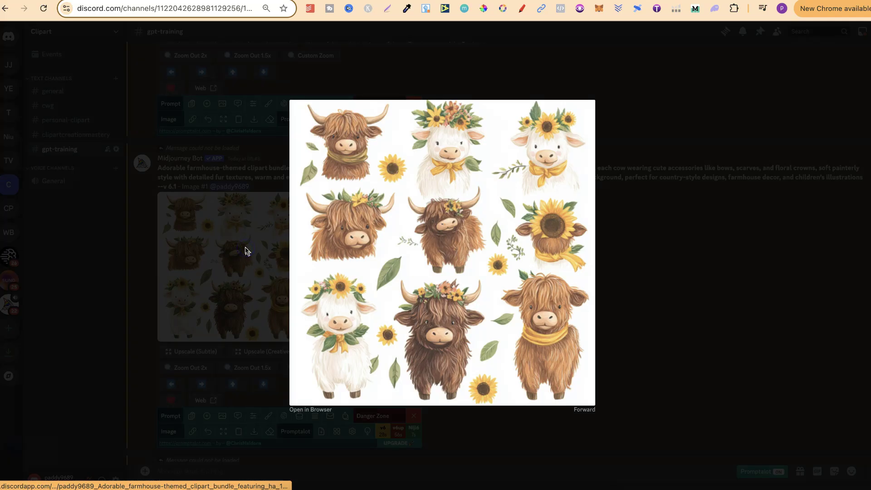
{"action": "left_click", "coordinate": [679, 295]}
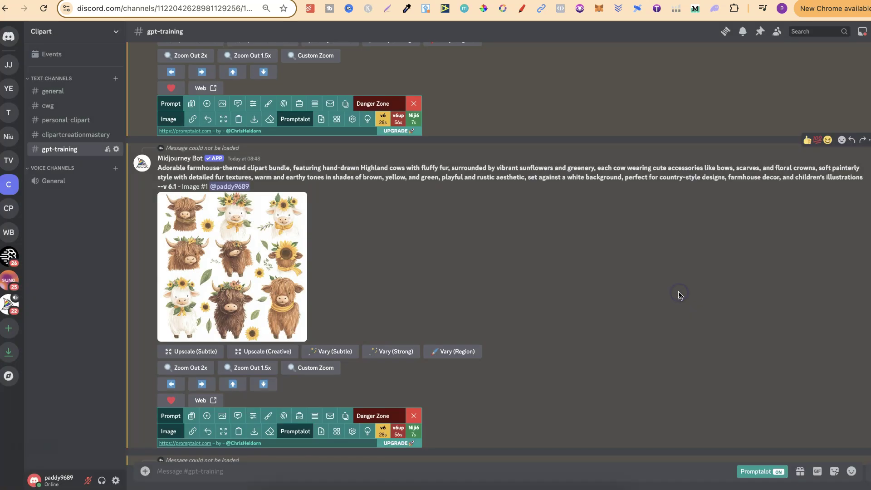
{"action": "scroll", "coordinate": [564, 298], "scroll_direction": "down", "scroll_amount": 15}
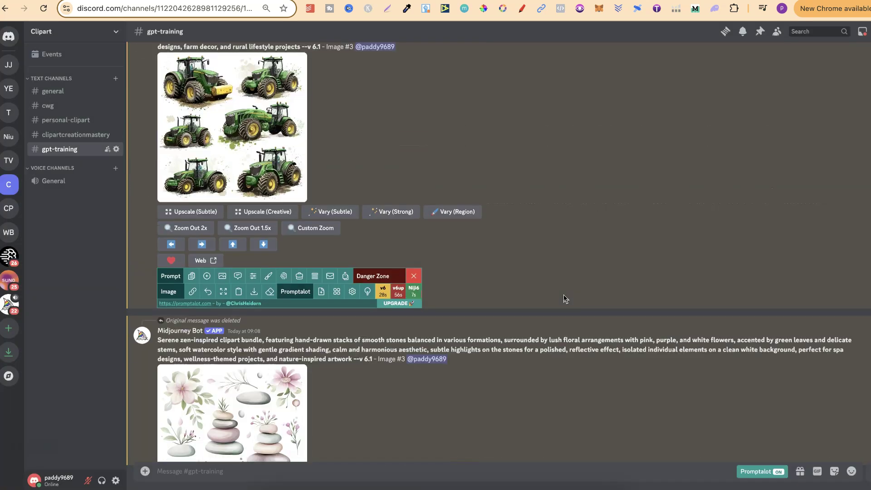
{"action": "scroll", "coordinate": [563, 298], "scroll_direction": "down", "scroll_amount": 15}
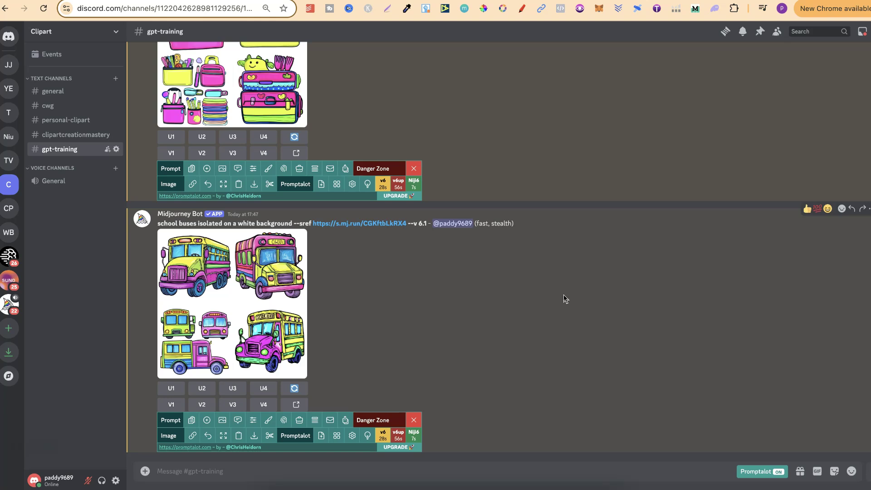
Find the watercolor-style back-to-school clipart, Image #3, and highlight its prompt text from "Bright and colorful" through "creative school projects"
{"action": "scroll", "coordinate": [471, 296], "scroll_direction": "up", "scroll_amount": 10}
{"action": "scroll", "coordinate": [471, 298], "scroll_direction": "up", "scroll_amount": 15}
{"action": "scroll", "coordinate": [470, 297], "scroll_direction": "up", "scroll_amount": 15}
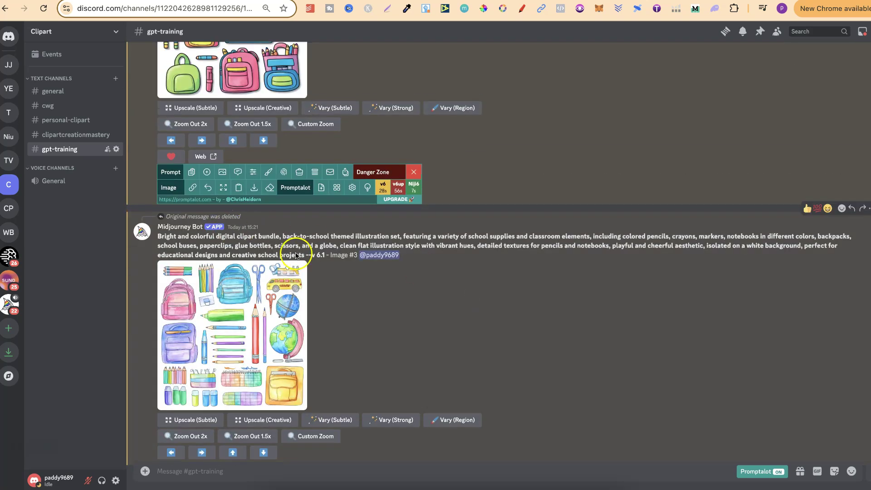
{"action": "scroll", "coordinate": [294, 253], "scroll_direction": "down", "scroll_amount": 2}
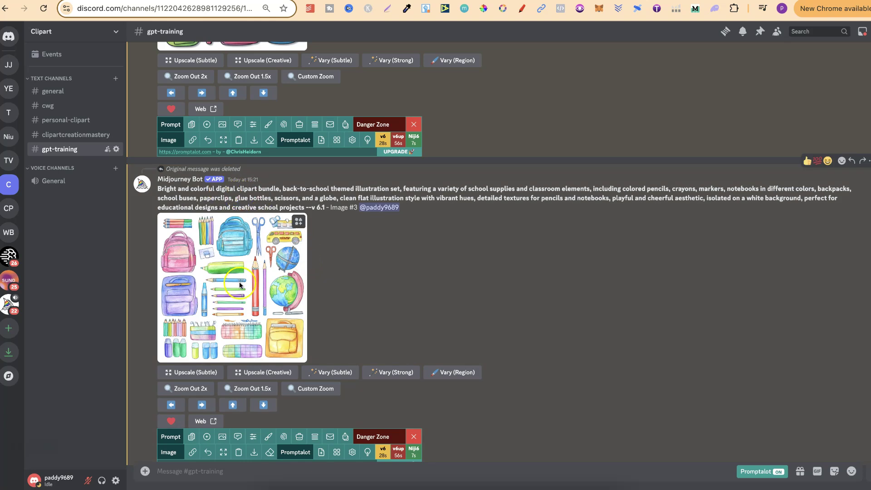
{"action": "left_click_drag", "start_coordinate": [305, 208], "coordinate": [161, 189]}
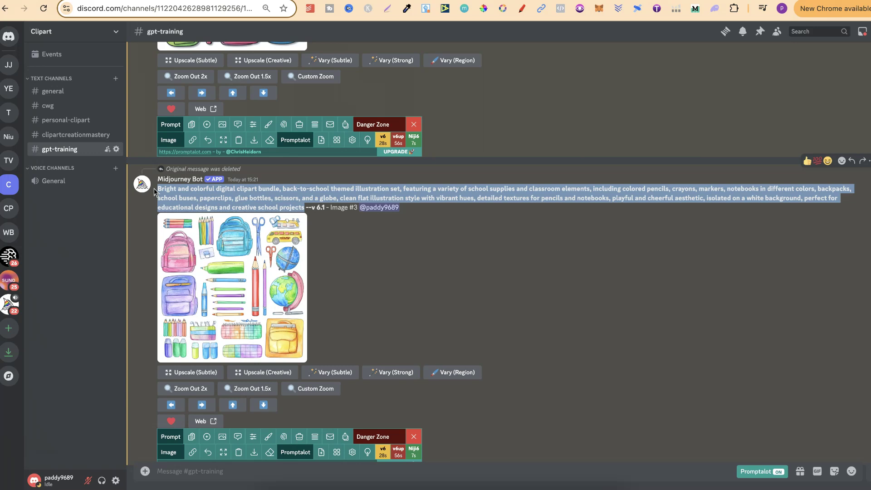
Start a new message containing an empty pair of curly braces, with the latest generated grids in view
{"action": "left_click", "coordinate": [296, 473]}
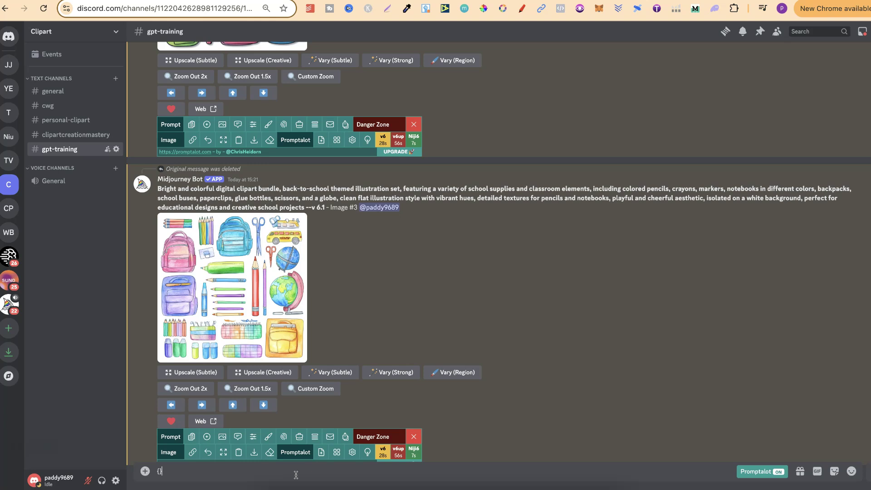
{"action": "scroll", "coordinate": [597, 363], "scroll_direction": "down", "scroll_amount": 15}
{"action": "scroll", "coordinate": [598, 369], "scroll_direction": "down", "scroll_amount": 10}
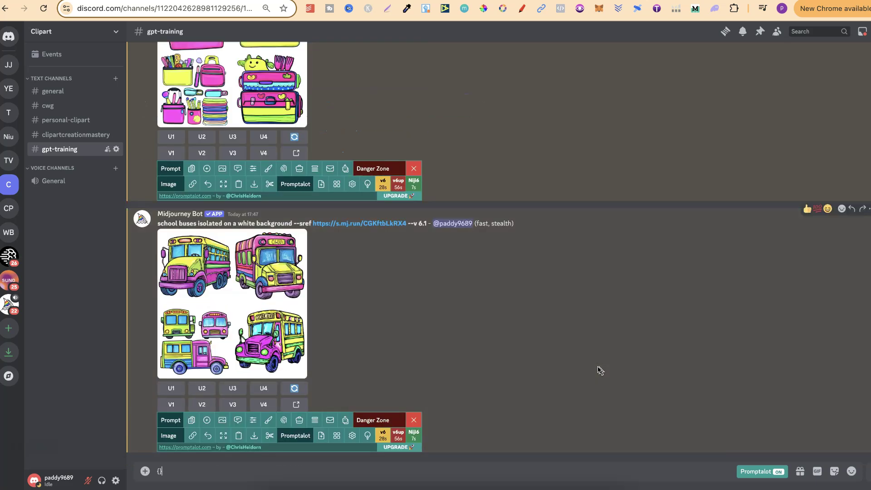